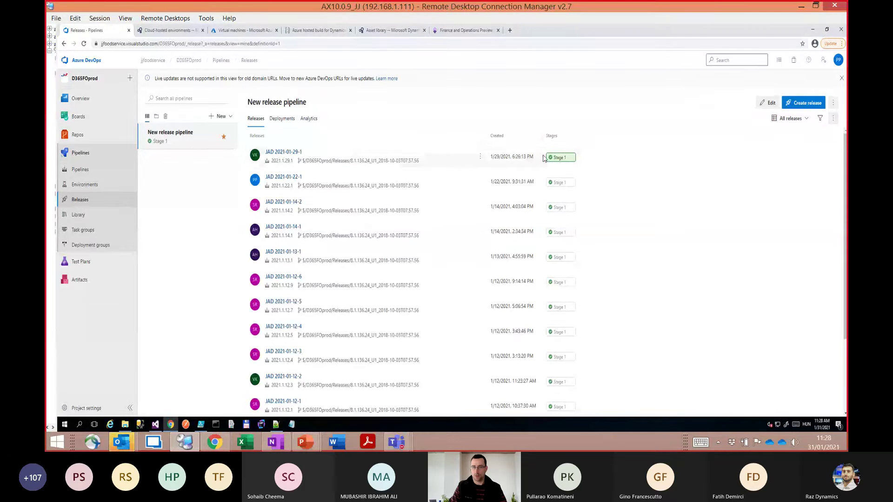
- Open the release pipeline for editing and review its build artifact settings and scheduled release trigger
{"action": "left_click", "coordinate": [768, 105]}
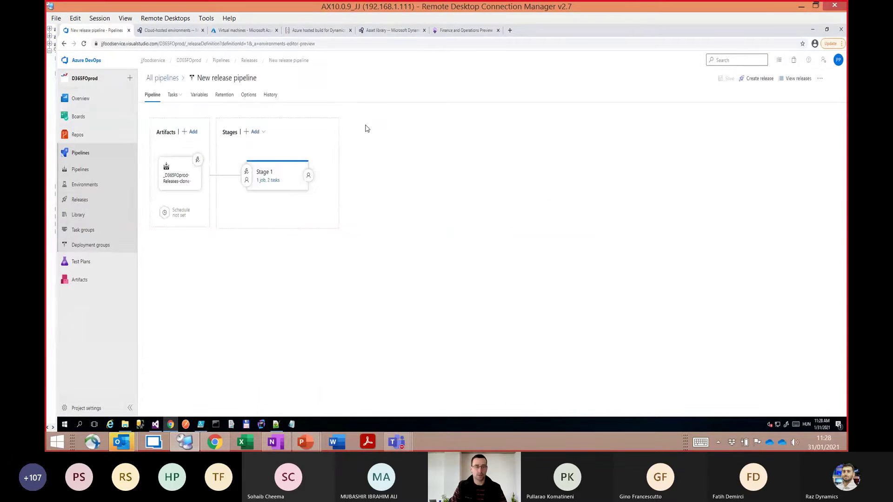
{"action": "left_click", "coordinate": [182, 185]}
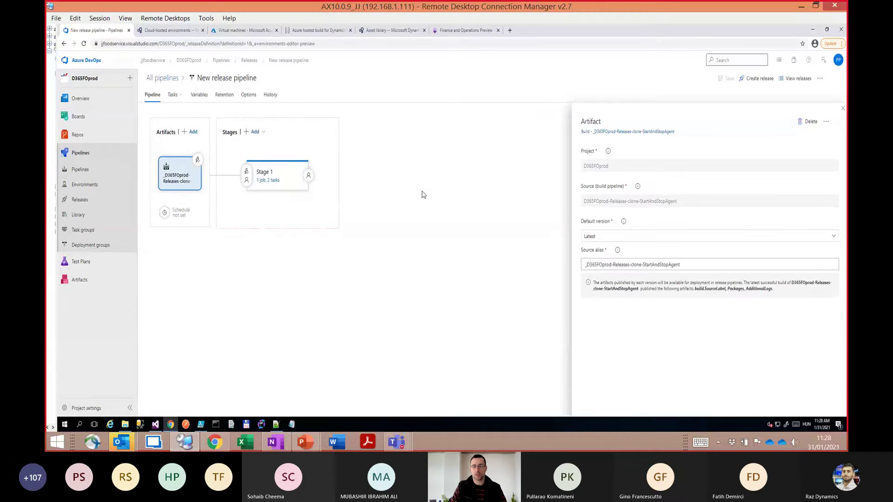
{"action": "mouse_move", "coordinate": [281, 186]}
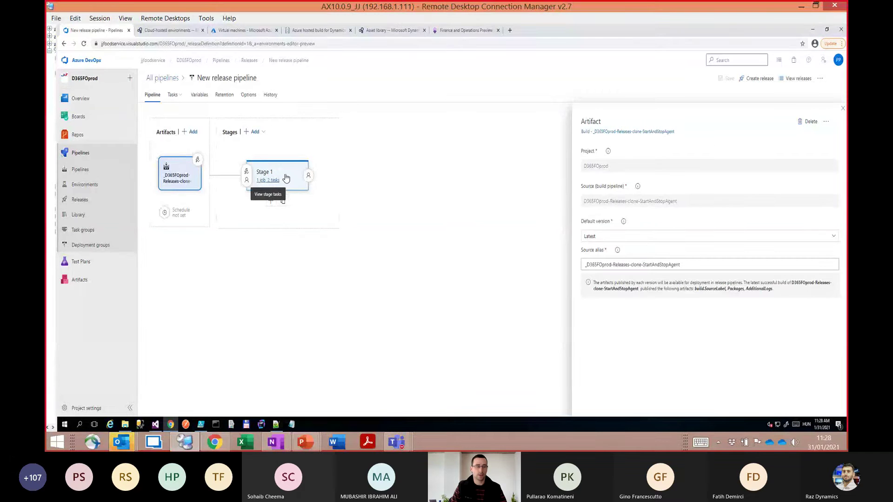
{"action": "left_click", "coordinate": [165, 212]}
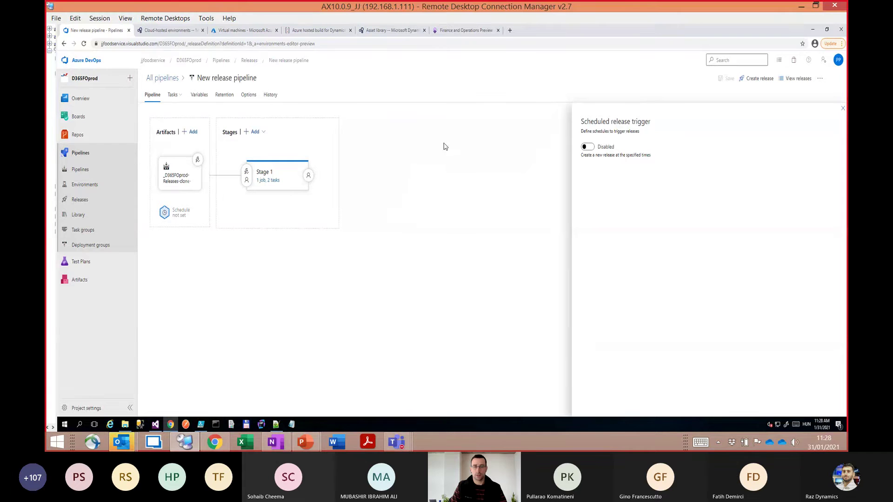
- Review the properties of Stage 1 in the release pipeline
{"action": "left_click", "coordinate": [286, 185]}
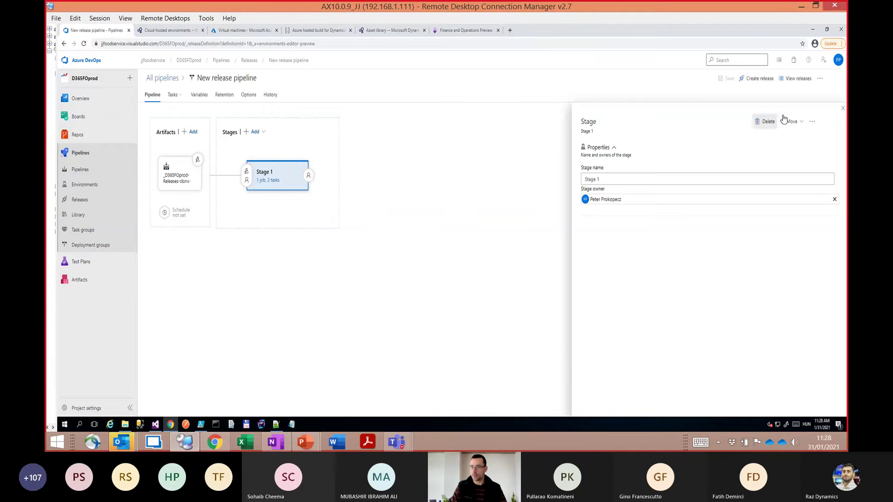
{"action": "left_click", "coordinate": [843, 108]}
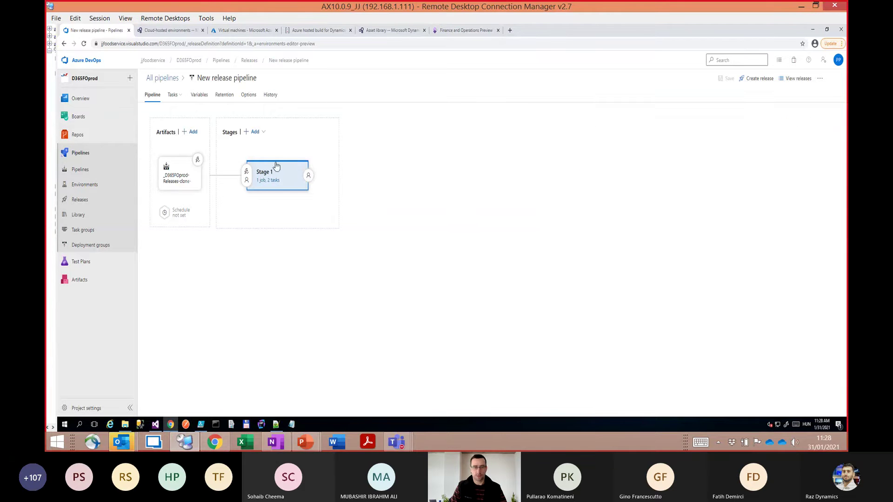
{"action": "left_click", "coordinate": [298, 173]}
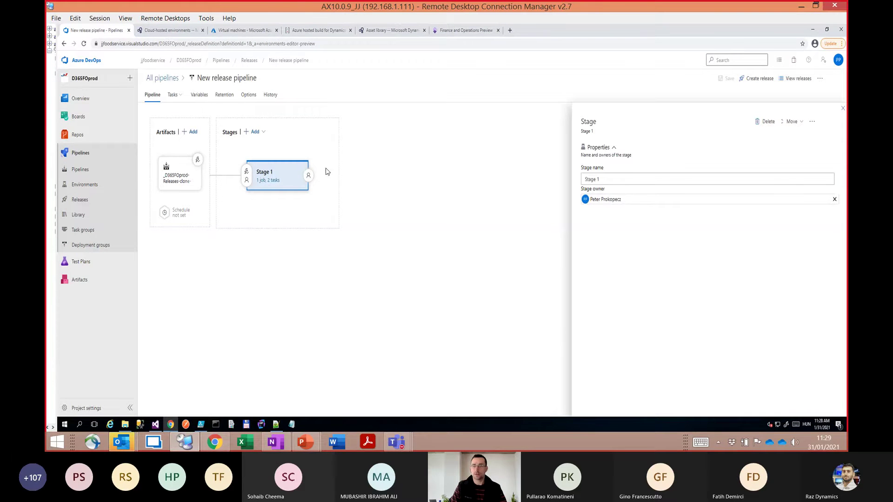
{"action": "mouse_move", "coordinate": [284, 204]}
{"action": "left_click", "coordinate": [843, 110]}
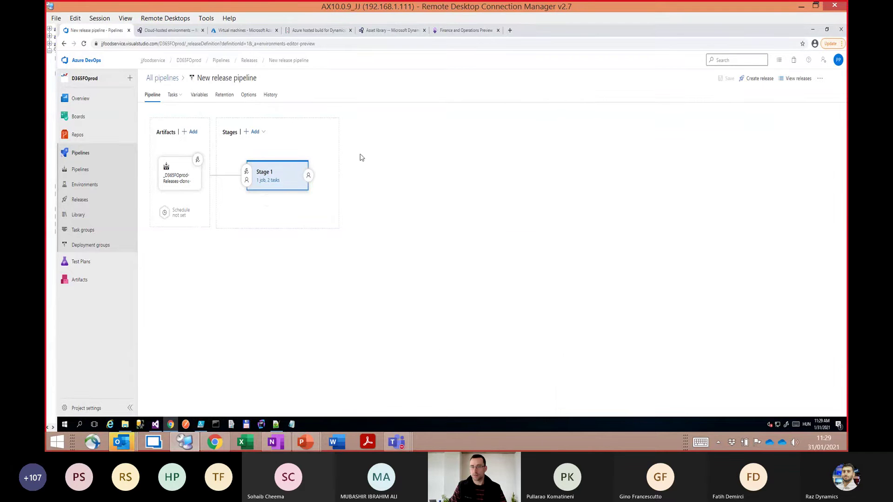
{"action": "left_click", "coordinate": [279, 169]}
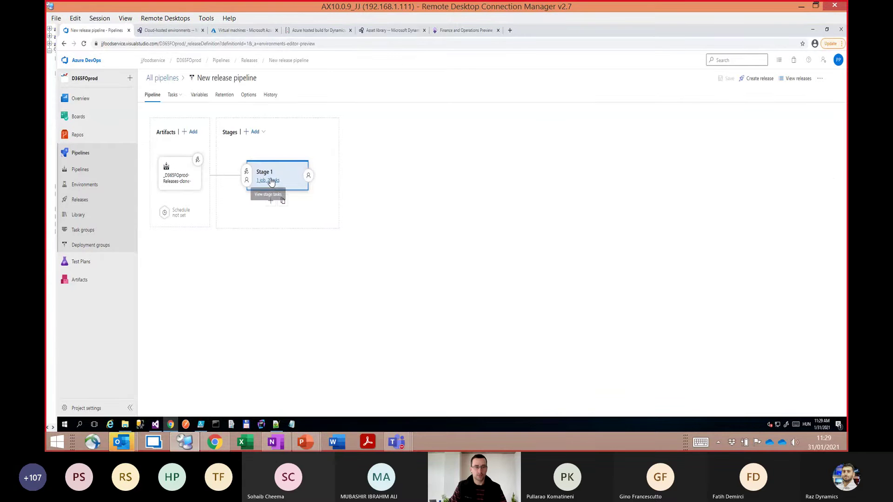
- Open the Stage 1 tasks and review the agent job, the AXDeployableRuntime rename script and the LCS asset upload task
{"action": "left_click", "coordinate": [268, 181]}
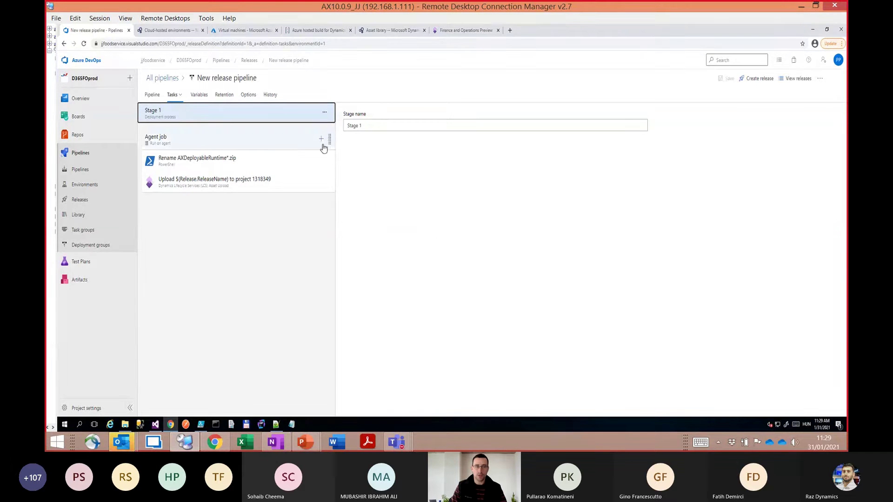
{"action": "left_click", "coordinate": [195, 146]}
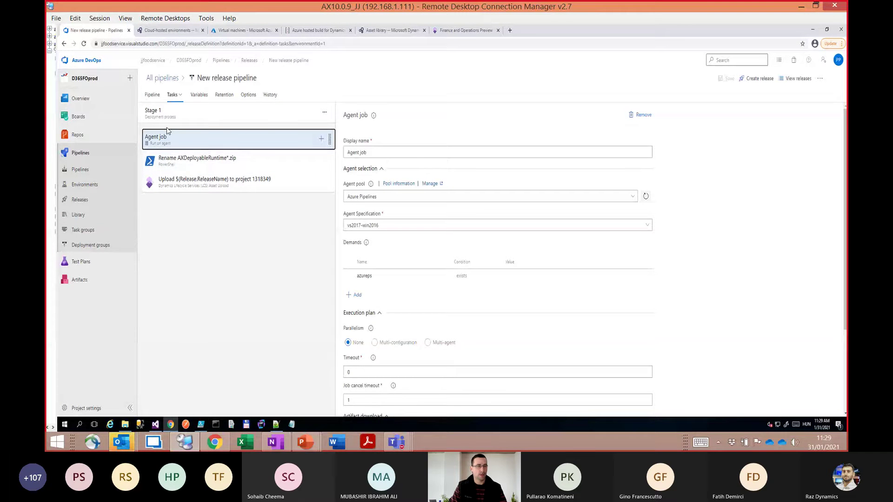
{"action": "left_click", "coordinate": [228, 168]}
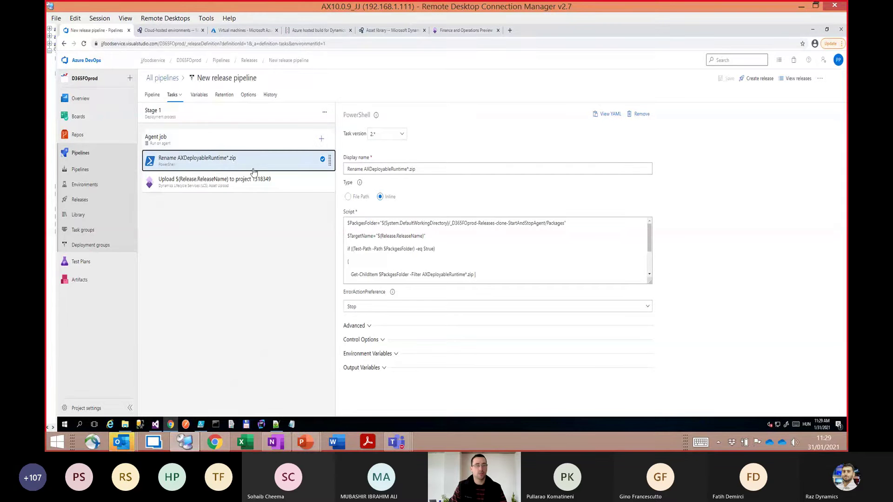
{"action": "left_click", "coordinate": [196, 183]}
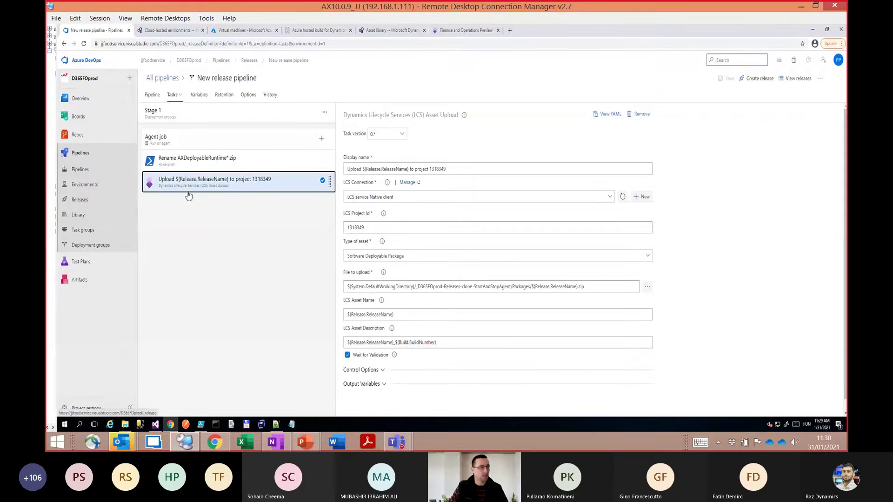
- Open run 2021.1.29.1 of the D365FOprod-Releases-clone-StartAndStopAgent pipeline and expand Packages among its published artifacts
{"action": "left_click", "coordinate": [83, 171]}
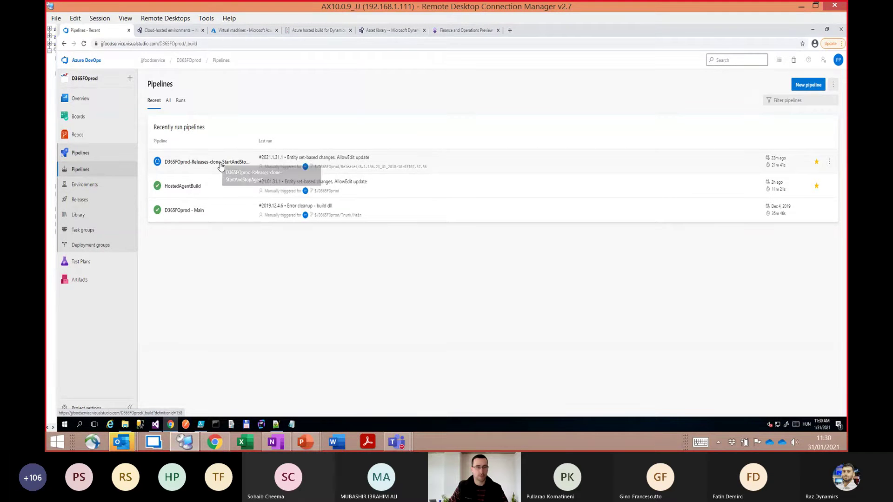
{"action": "left_click", "coordinate": [193, 167]}
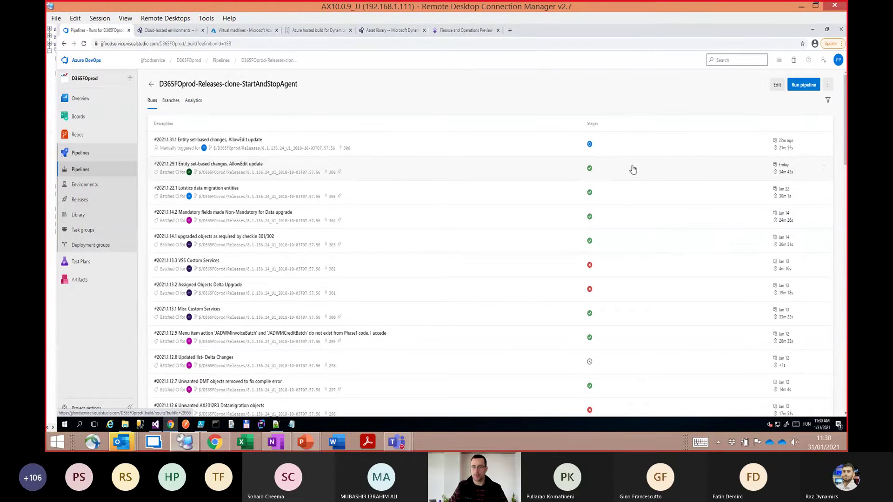
{"action": "left_click", "coordinate": [612, 172]}
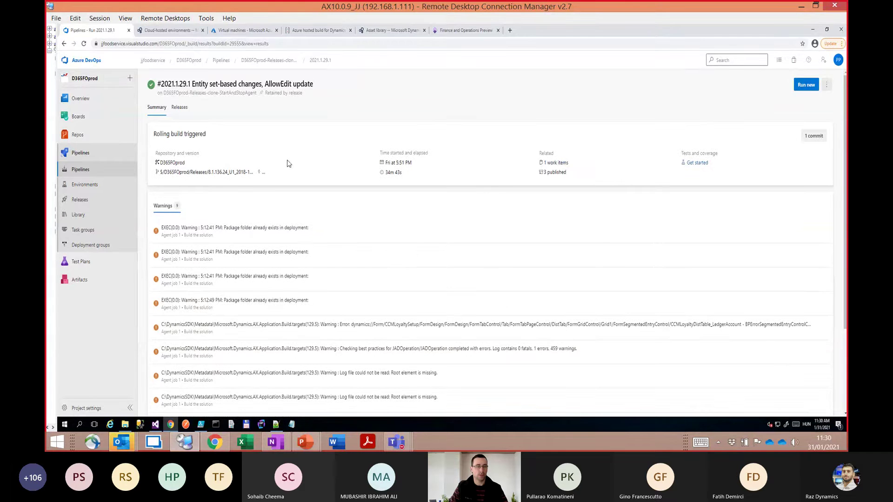
{"action": "left_click", "coordinate": [557, 173]}
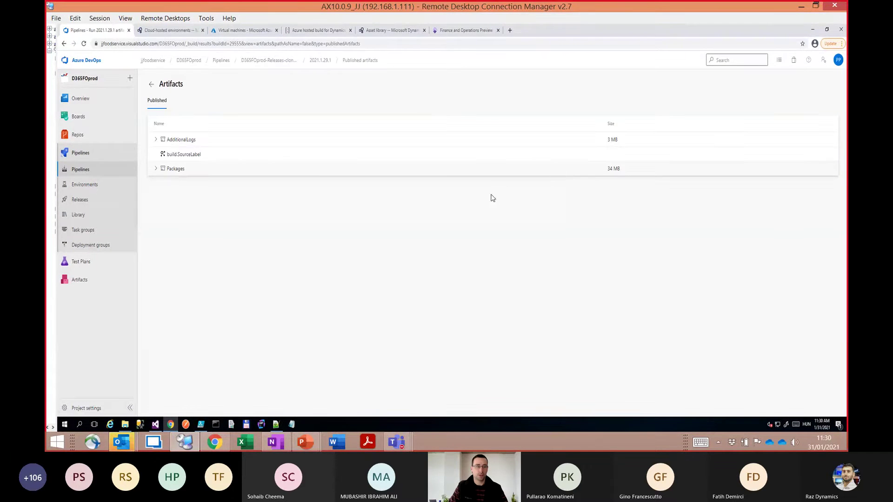
{"action": "left_click", "coordinate": [156, 169]}
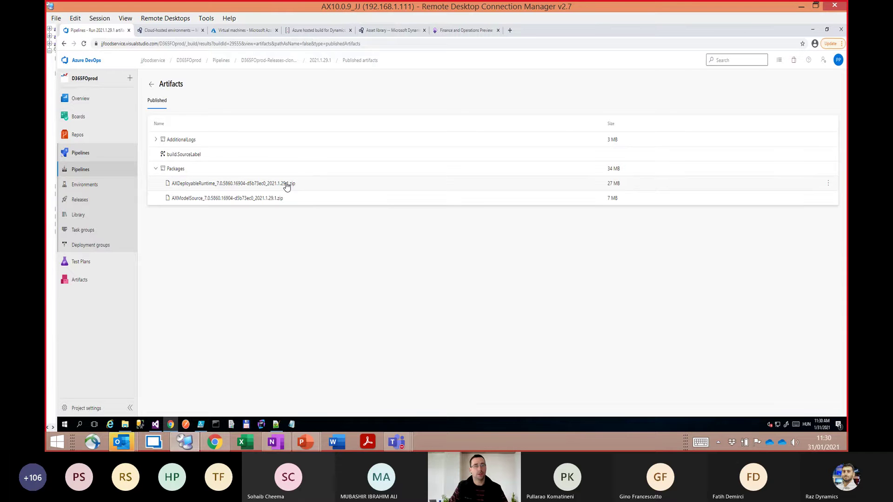
- In Lifecycle Services, open the full details of the jjfoodsbox01 sandbox and bring up the package selection for applying updates
{"action": "left_click", "coordinate": [177, 31]}
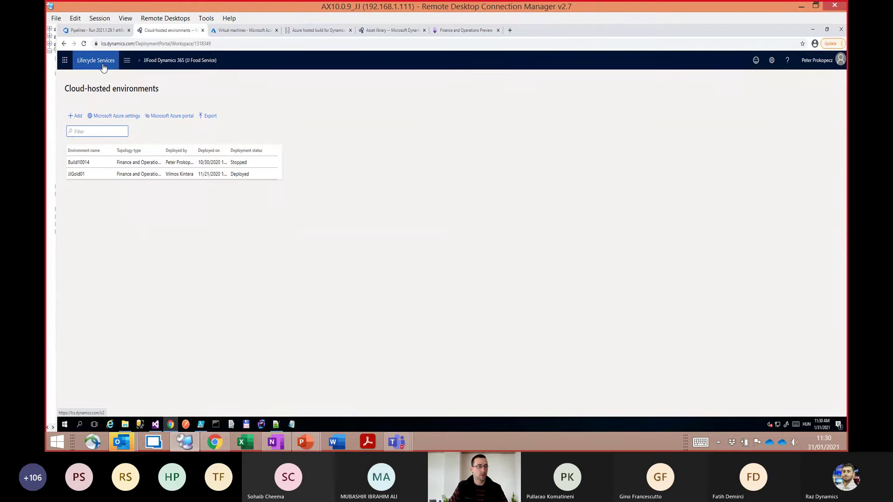
{"action": "left_click", "coordinate": [127, 62]}
{"action": "left_click", "coordinate": [173, 63]}
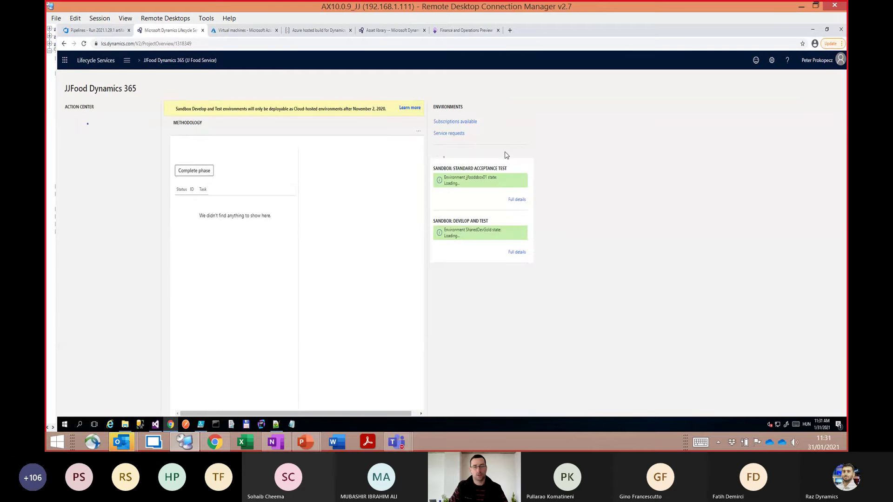
{"action": "left_click", "coordinate": [517, 200]}
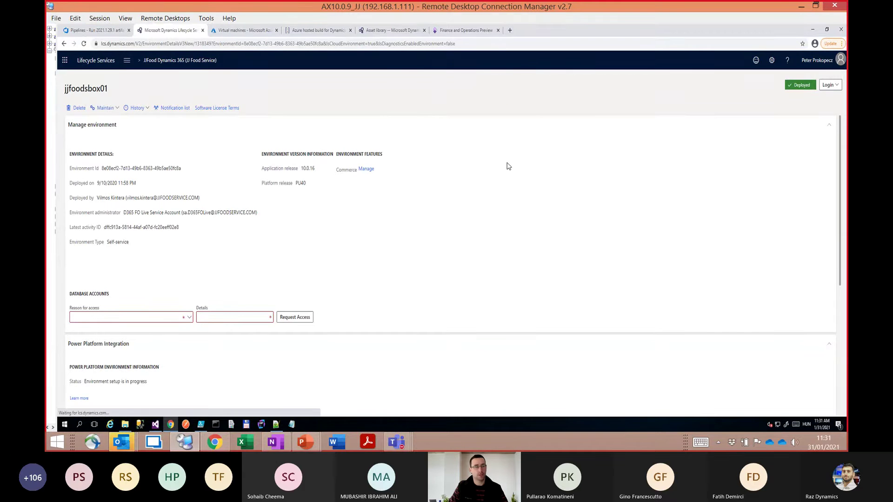
{"action": "left_click", "coordinate": [105, 108]}
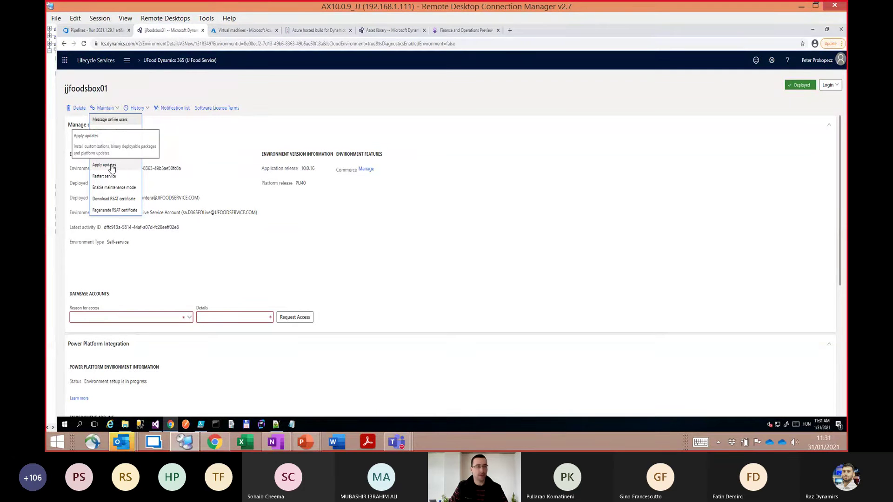
{"action": "left_click", "coordinate": [111, 167]}
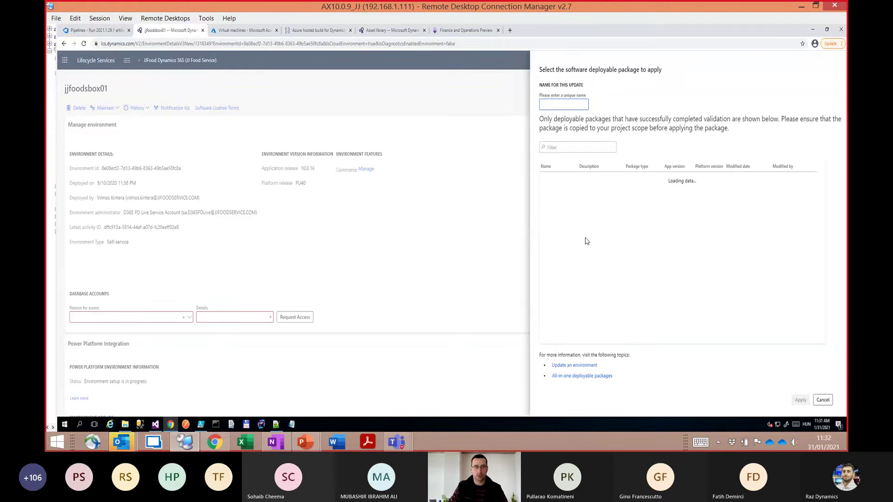
- Open the project's asset library in a duplicate of the environment page and list the software deployable packages
{"action": "right_click", "coordinate": [182, 35]}
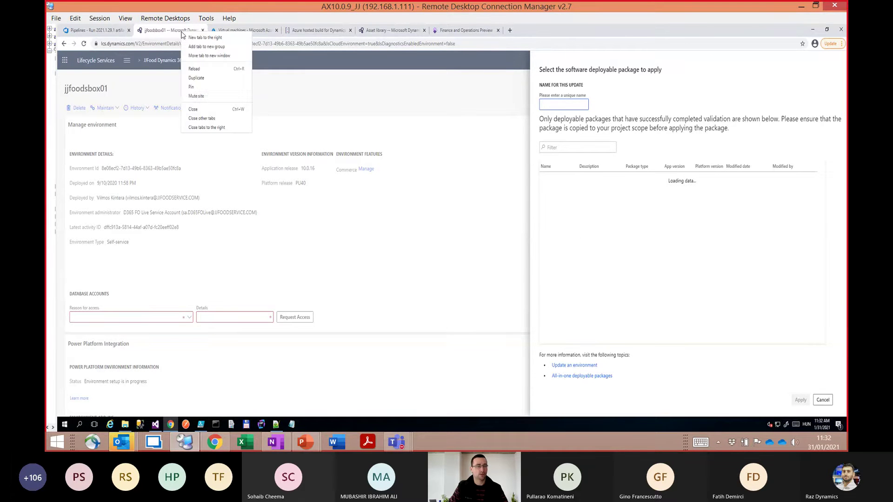
{"action": "left_click", "coordinate": [212, 81]}
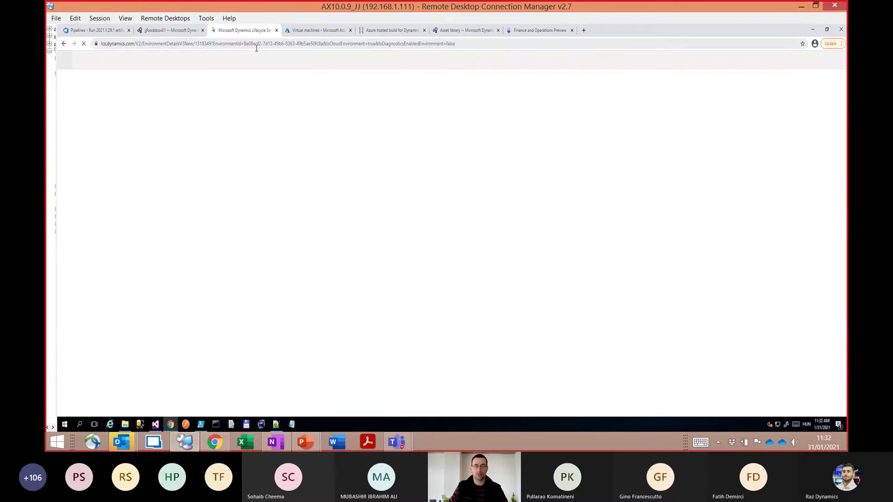
{"action": "left_click", "coordinate": [161, 33]}
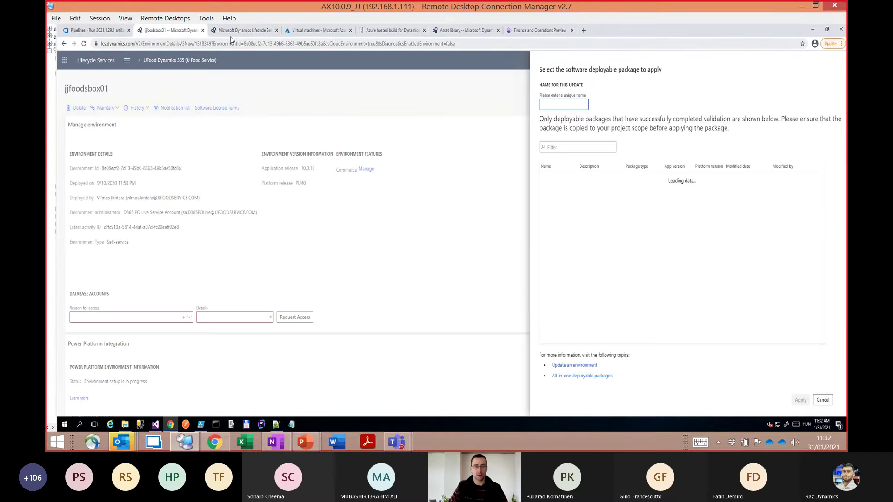
{"action": "left_click", "coordinate": [245, 32]}
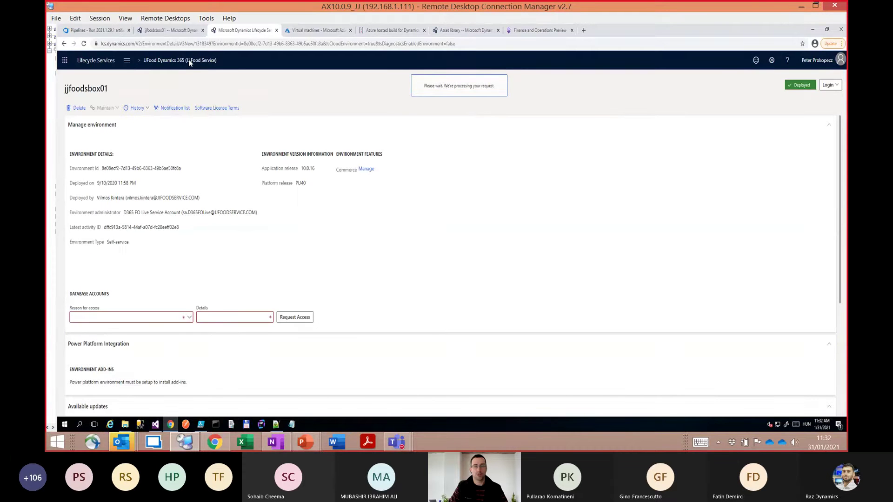
{"action": "left_click", "coordinate": [128, 61]}
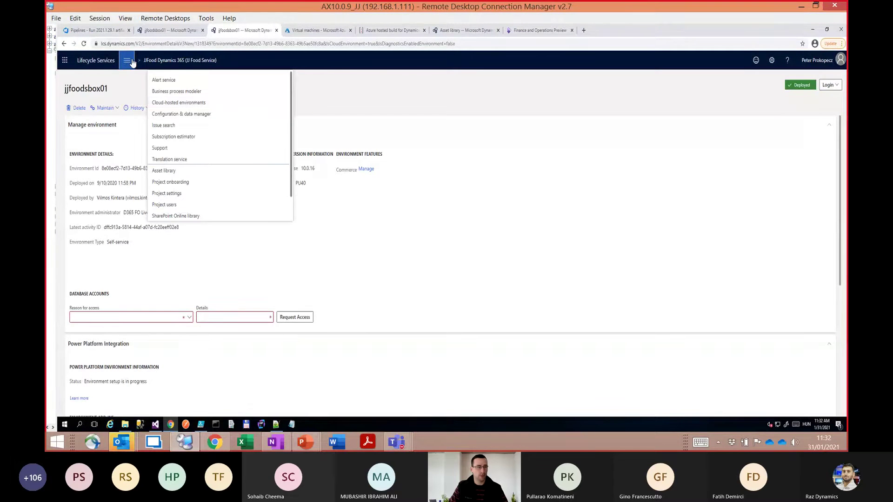
{"action": "left_click", "coordinate": [163, 171]}
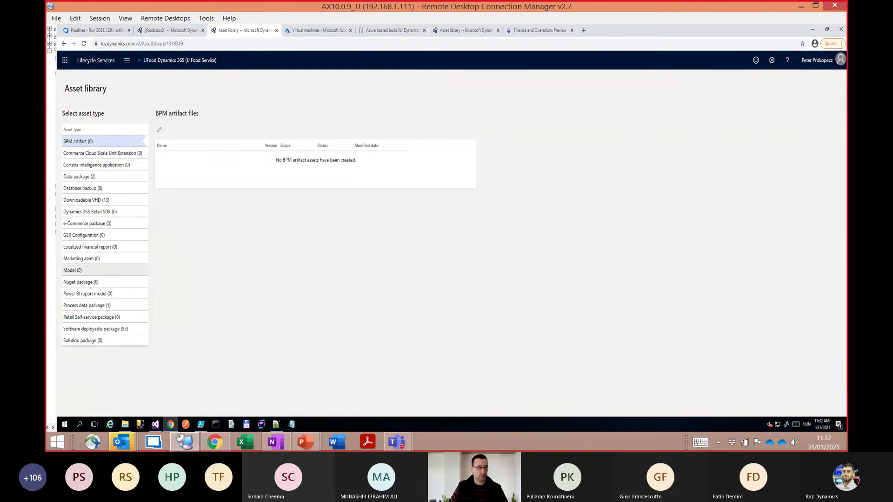
{"action": "left_click", "coordinate": [96, 328]}
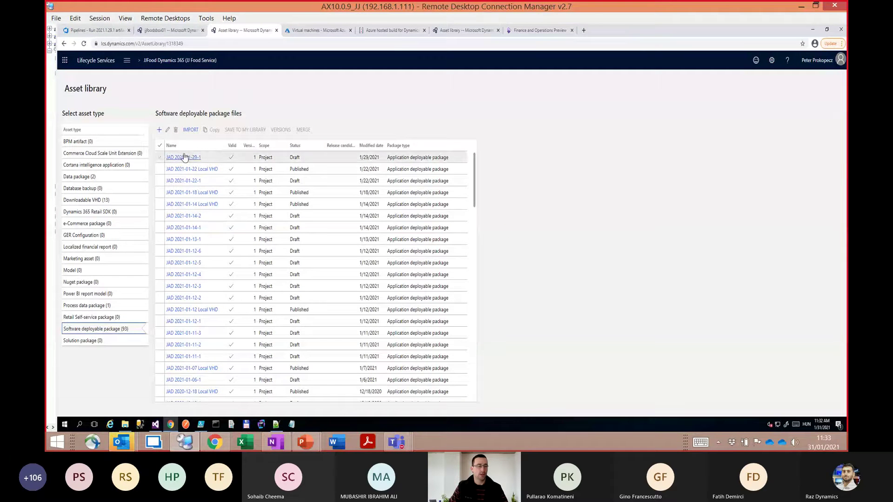
- View the upload form for a new software deployable package, revisit the published build artifacts, and cancel the upload
{"action": "left_click", "coordinate": [161, 131]}
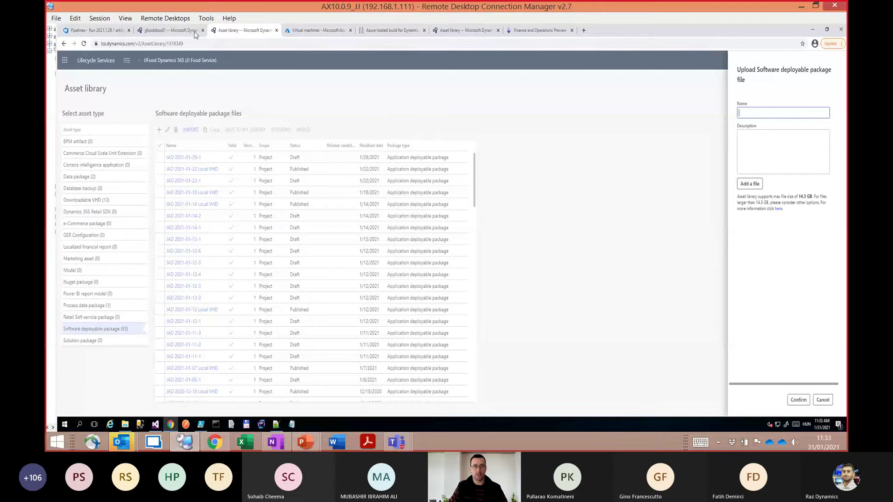
{"action": "left_click", "coordinate": [103, 32]}
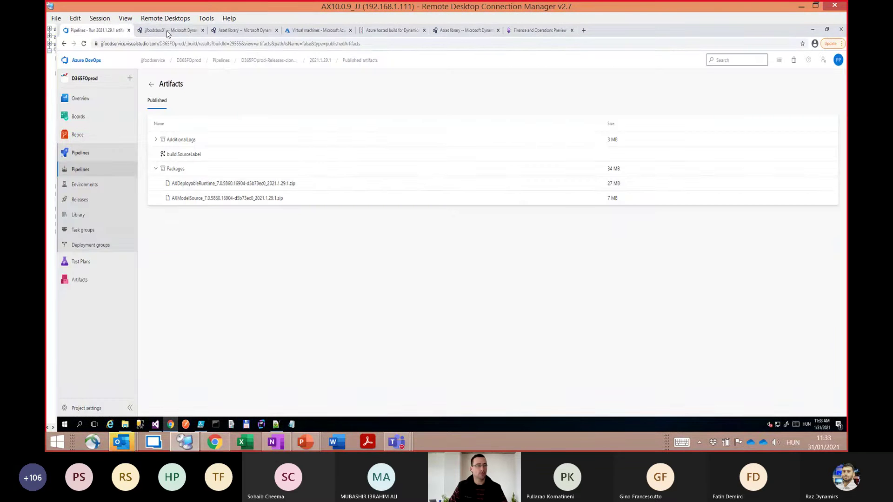
{"action": "left_click", "coordinate": [168, 31]}
{"action": "left_click", "coordinate": [247, 30]}
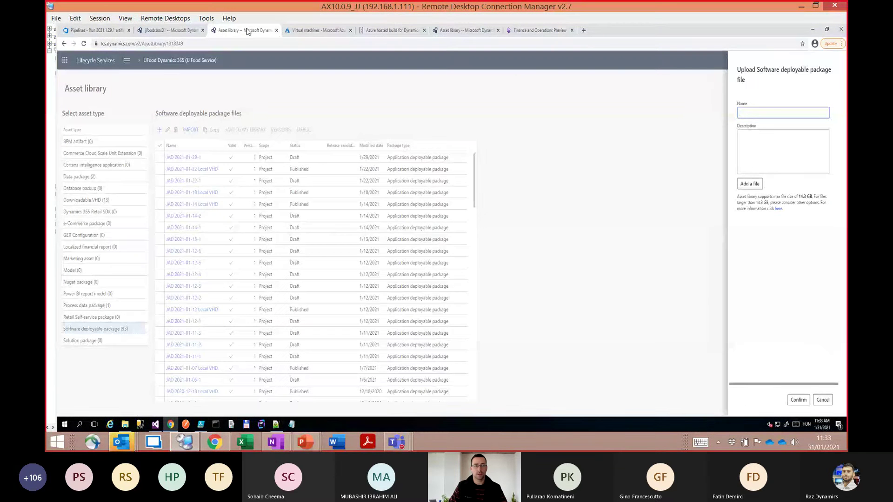
{"action": "left_click", "coordinate": [823, 400]}
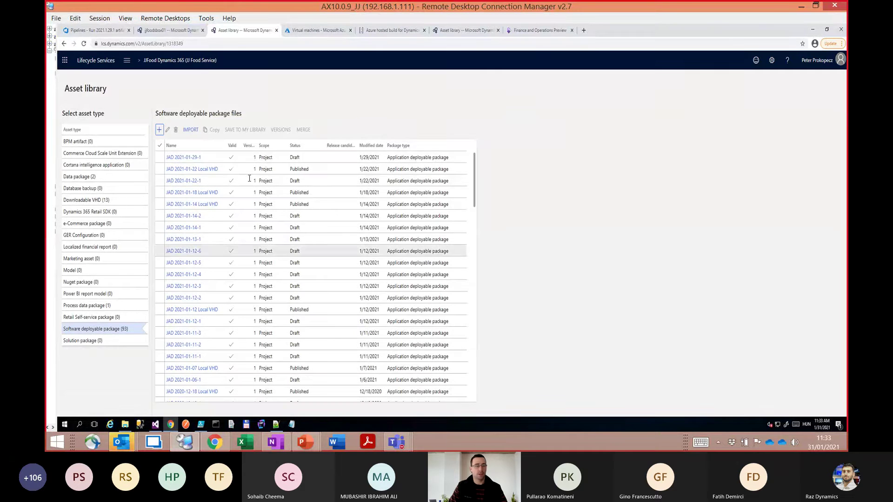
- View the shared asset library packages available for import, cancel the selection, and go to the Lifecycle Services home page
{"action": "left_click", "coordinate": [192, 130]}
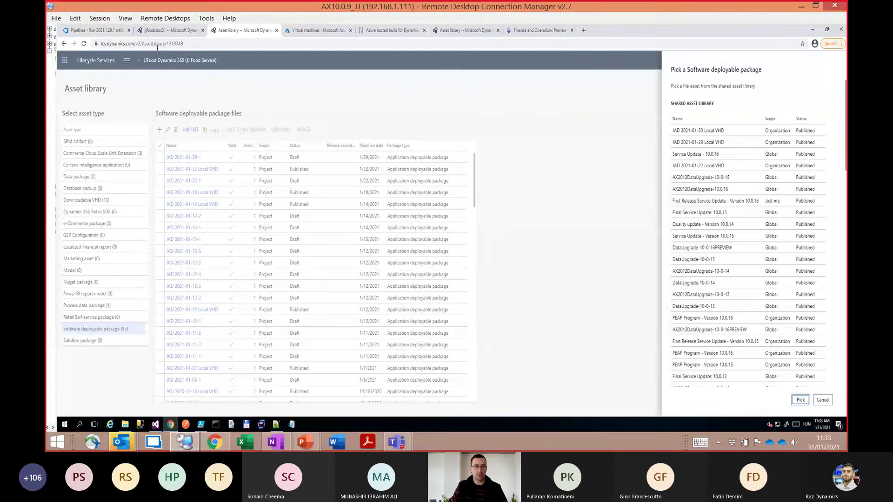
{"action": "left_click", "coordinate": [825, 401]}
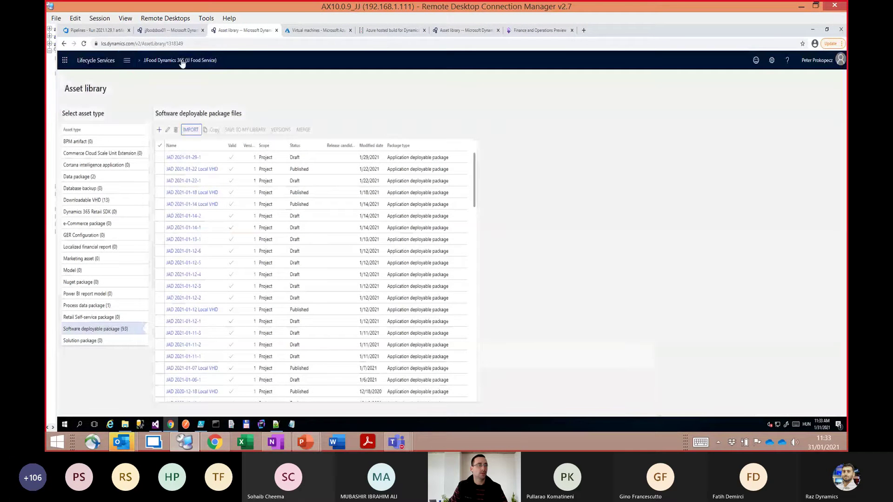
{"action": "left_click", "coordinate": [96, 60]}
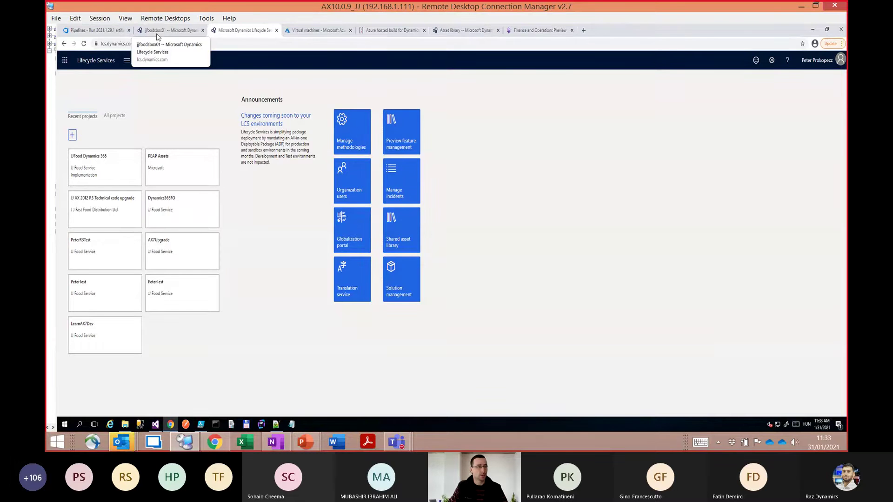
- Examine the LCS Asset Upload task in Stage 1 of New release pipeline, and revisit the package selection for jjfoodsbox01
{"action": "left_click", "coordinate": [100, 31]}
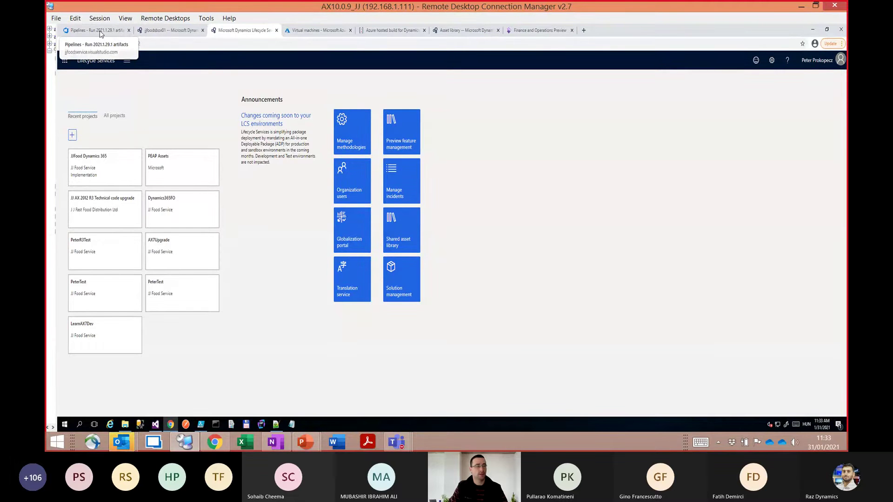
{"action": "mouse_move", "coordinate": [89, 257]}
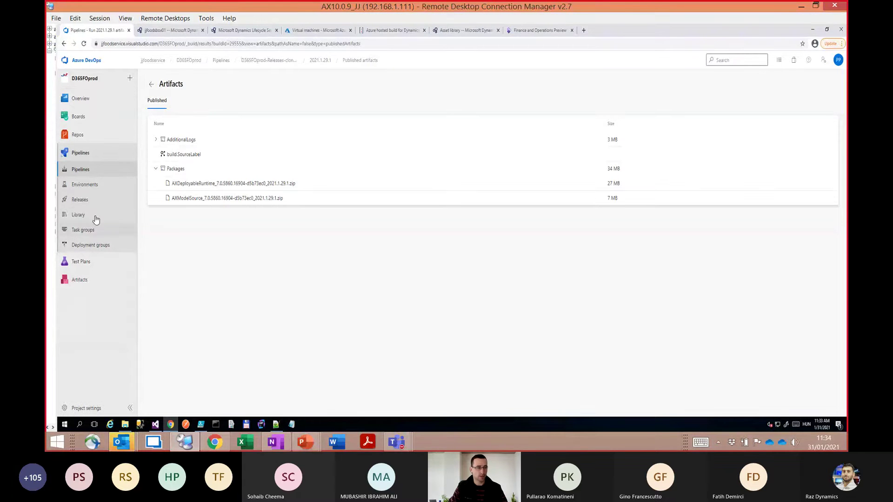
{"action": "left_click", "coordinate": [84, 203]}
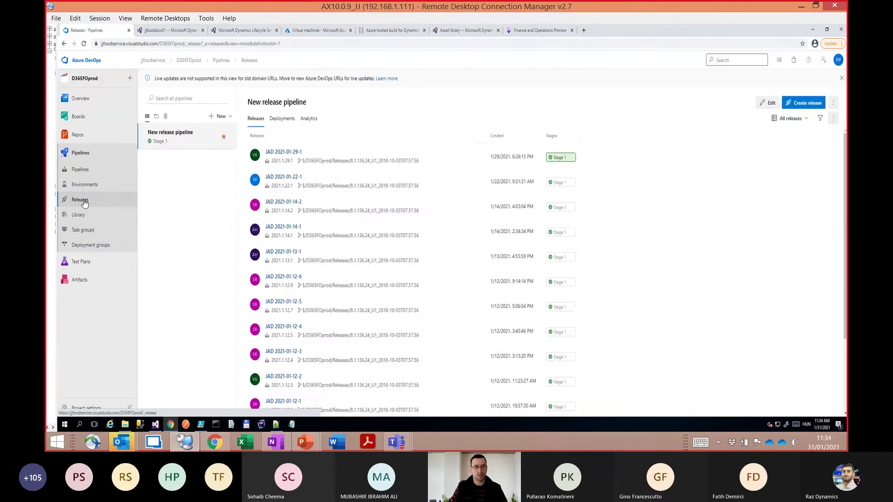
{"action": "left_click", "coordinate": [767, 103]}
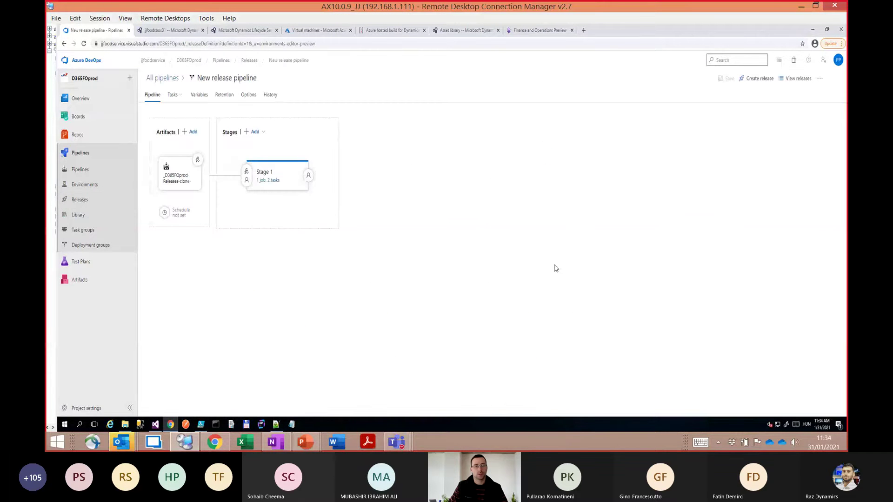
{"action": "left_click", "coordinate": [274, 181]}
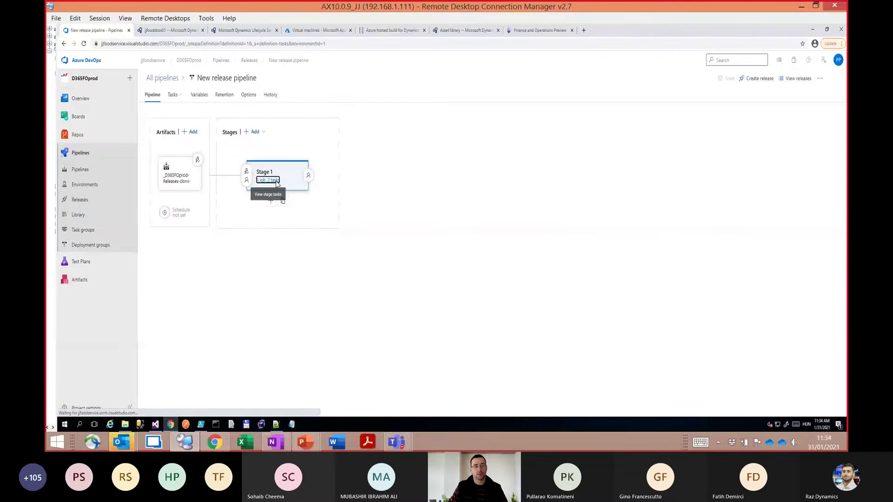
{"action": "left_click", "coordinate": [222, 182]}
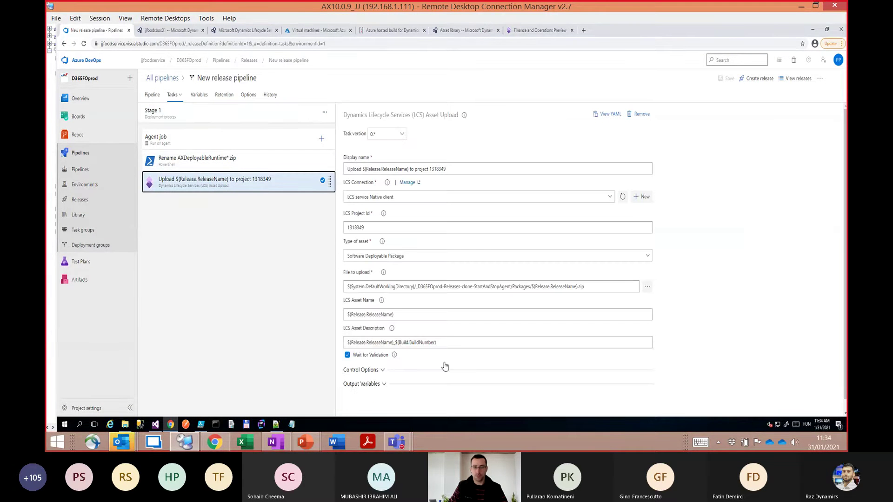
{"action": "left_click", "coordinate": [245, 31]}
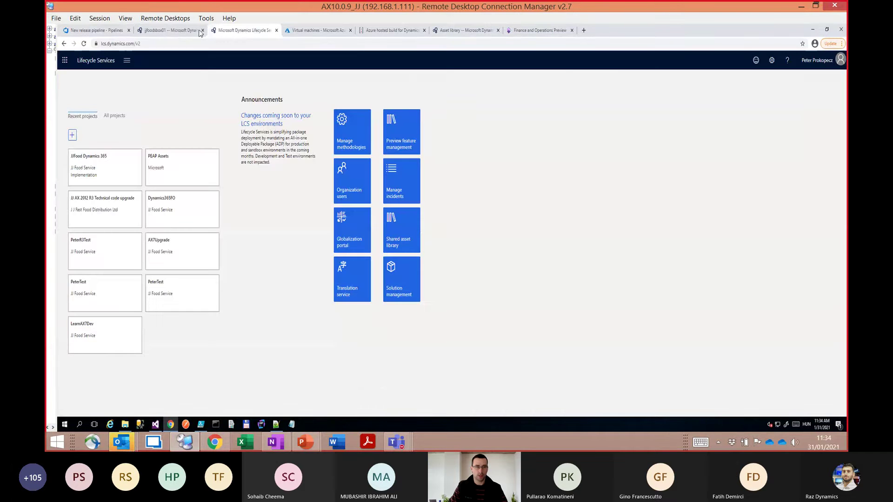
{"action": "left_click", "coordinate": [176, 31]}
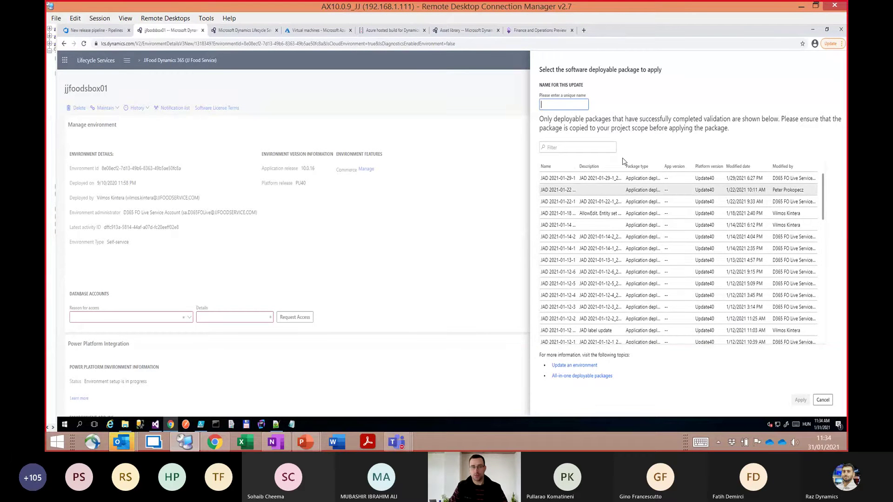
- In Azure DevOps, open run 2021.1.31.1 of D365FOprod-Releases-clone-StartAndStopAgent and view the log of Agent job 1
{"action": "left_click", "coordinate": [90, 31]}
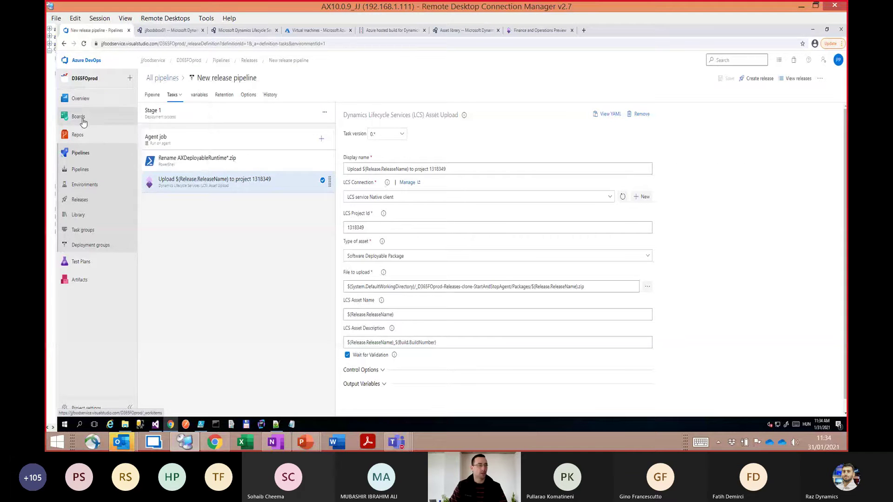
{"action": "mouse_move", "coordinate": [83, 121]}
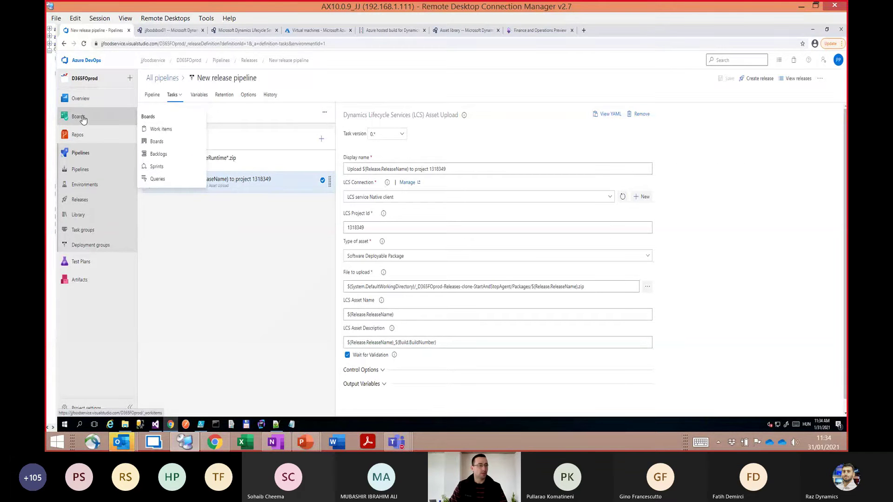
{"action": "left_click", "coordinate": [77, 170]}
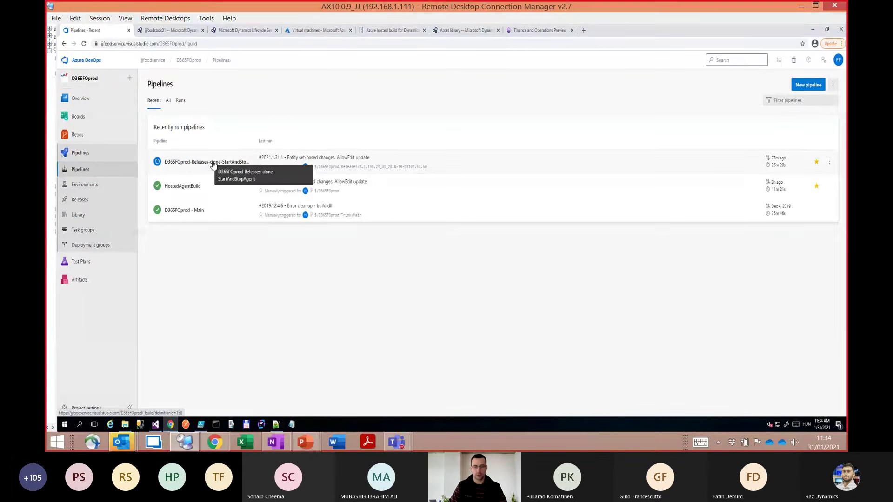
{"action": "left_click", "coordinate": [213, 163]}
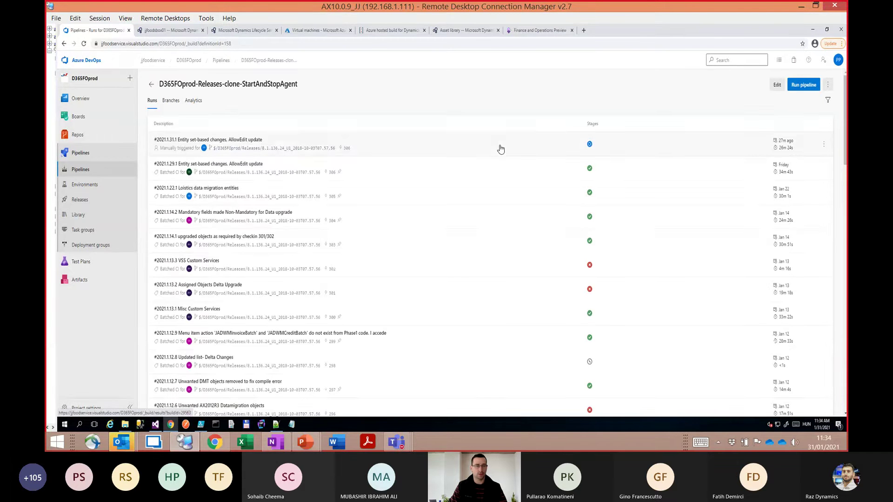
{"action": "left_click", "coordinate": [524, 146]}
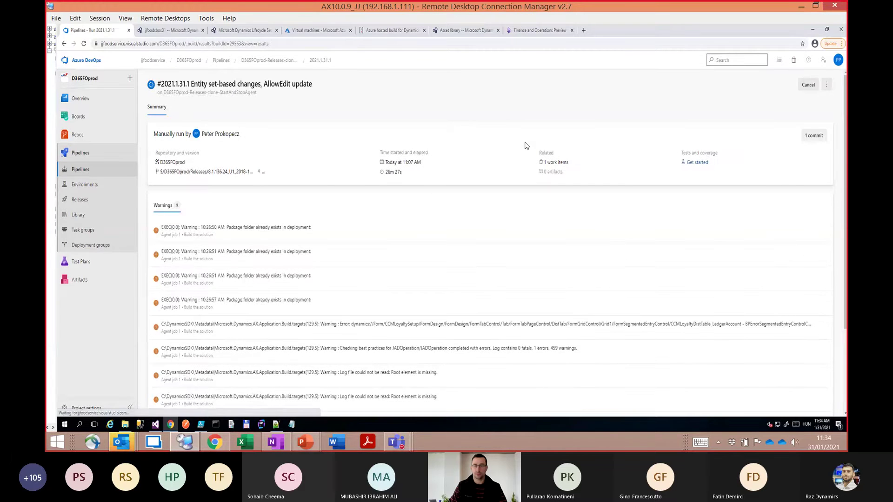
{"action": "scroll", "coordinate": [442, 240], "scroll_direction": "down", "scroll_amount": 3}
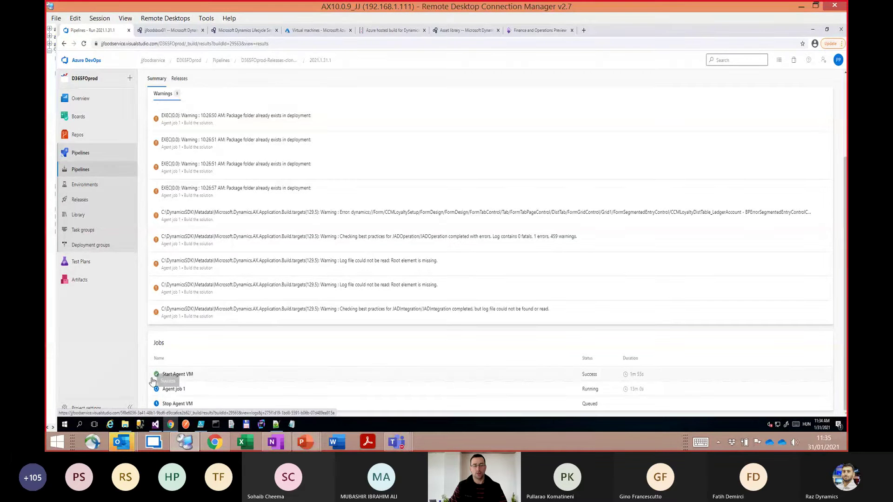
{"action": "left_click", "coordinate": [203, 392]}
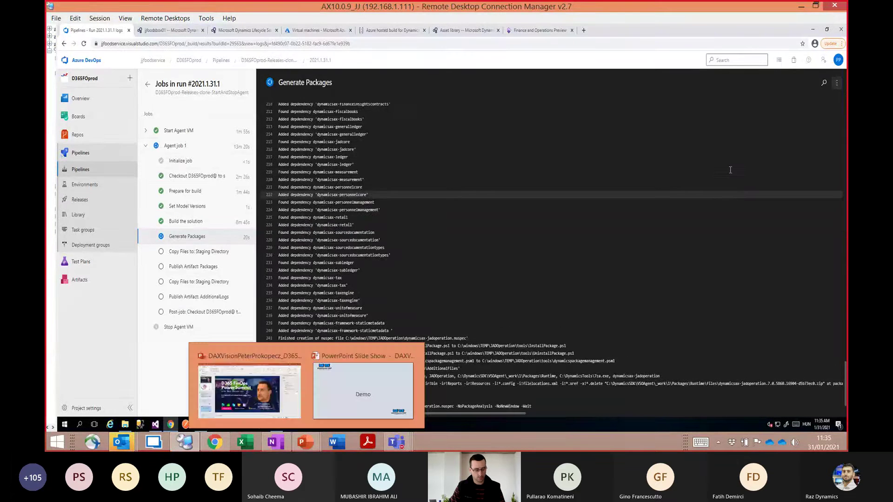
- Switch to the PowerPoint slide show, advance one slide past Demo, and return to the remote desktop session
{"action": "key", "text": "alt+Tab"}
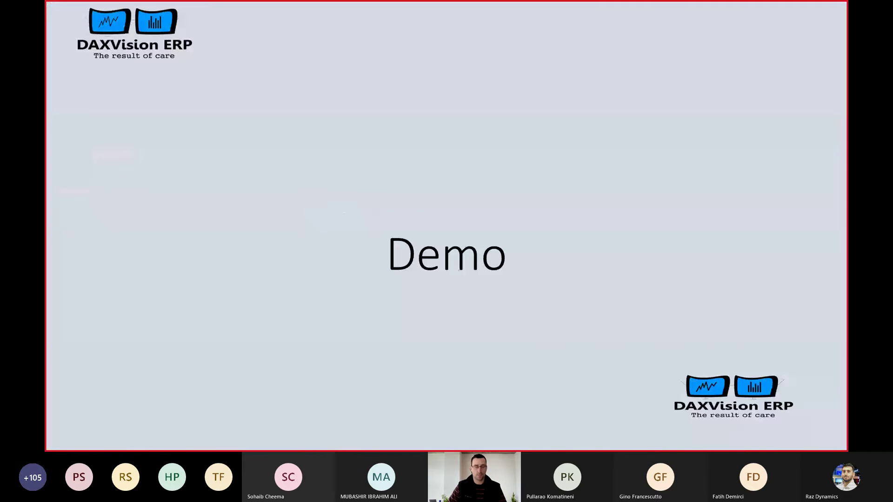
{"action": "key", "text": "Right"}
{"action": "key", "text": "alt+Tab"}
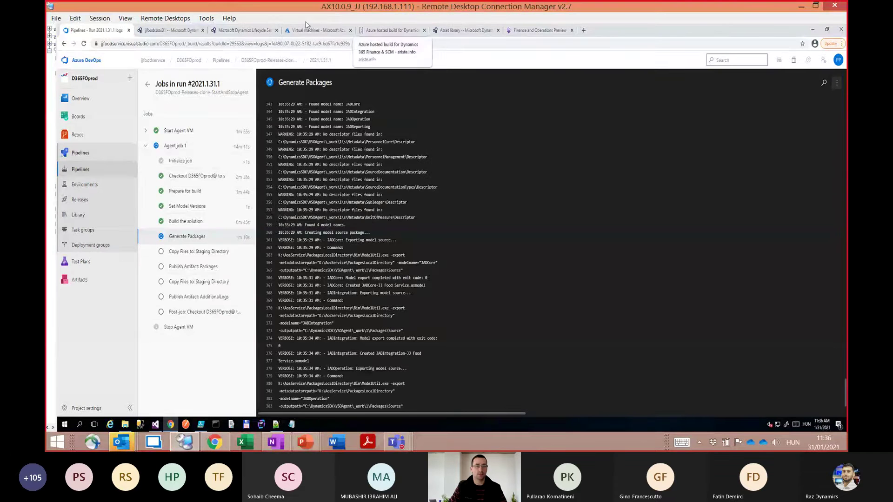
- Read the article on Azure hosted builds for Dynamics 365 Finance & SCM, from its introduction to the configuration requirements
{"action": "left_click", "coordinate": [383, 30]}
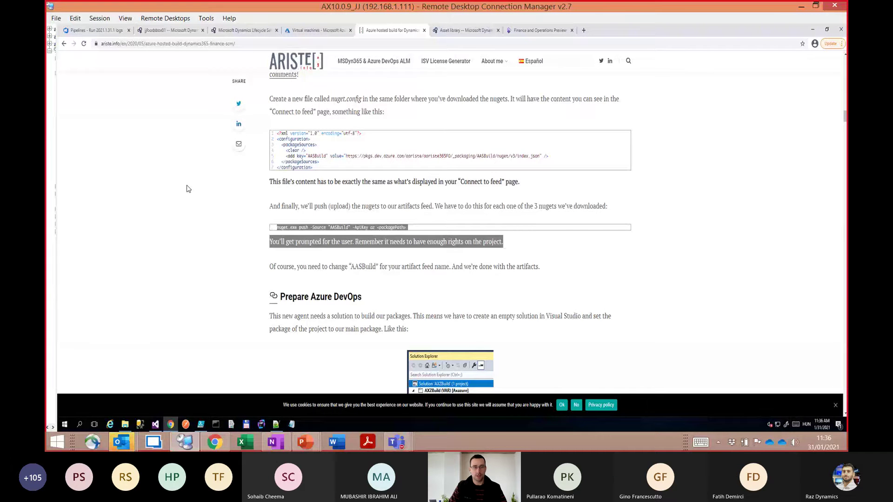
{"action": "scroll", "coordinate": [172, 208], "scroll_direction": "up", "scroll_amount": 10}
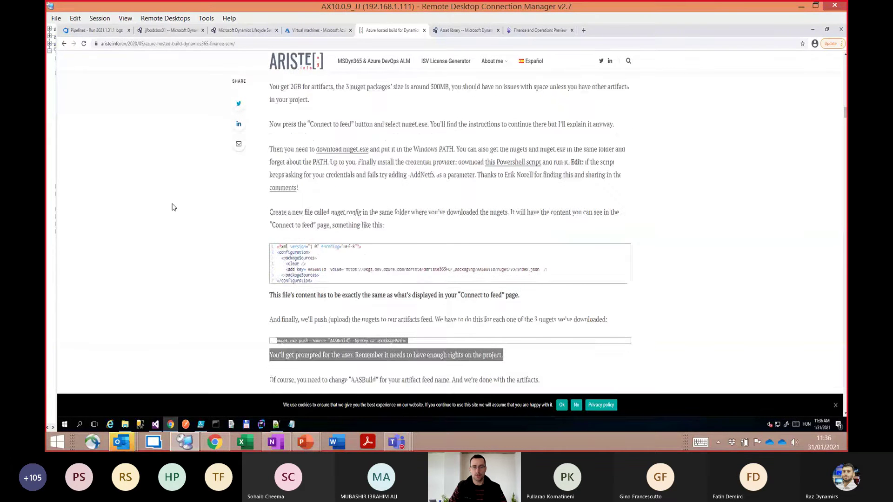
{"action": "scroll", "coordinate": [172, 208], "scroll_direction": "up", "scroll_amount": 15}
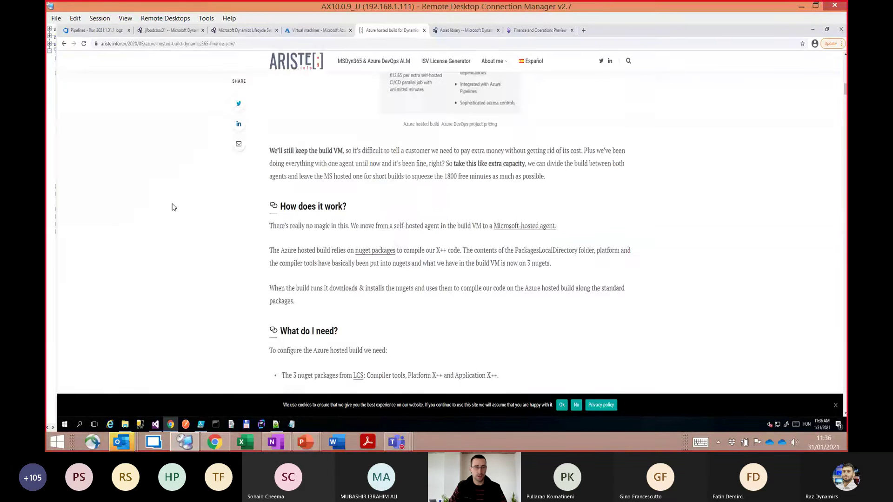
{"action": "scroll", "coordinate": [172, 208], "scroll_direction": "up", "scroll_amount": 3}
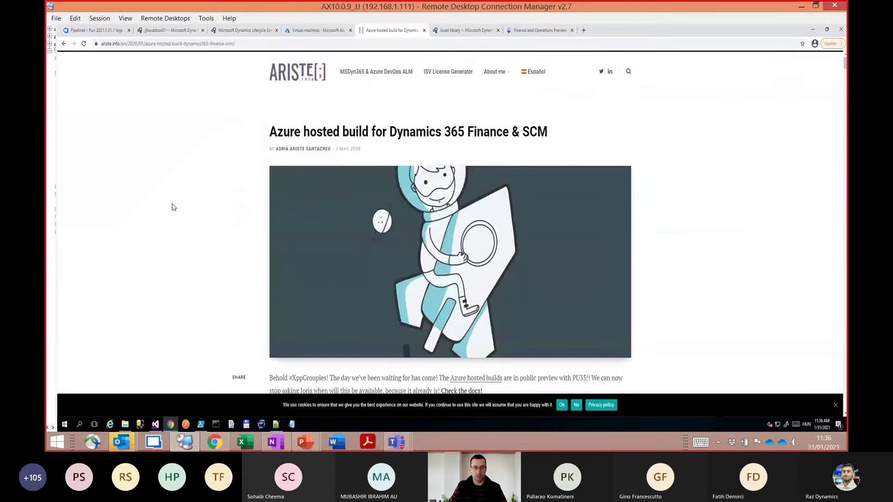
{"action": "scroll", "coordinate": [172, 207], "scroll_direction": "down", "scroll_amount": 3}
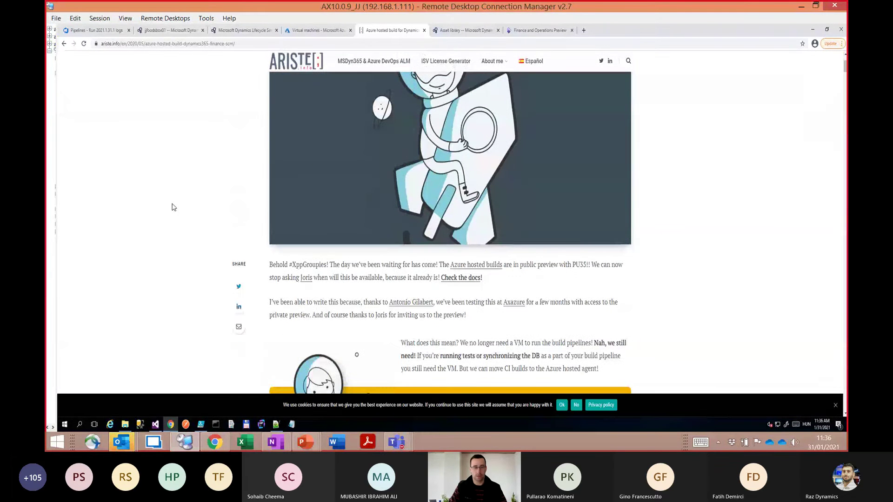
{"action": "scroll", "coordinate": [172, 208], "scroll_direction": "down", "scroll_amount": 1}
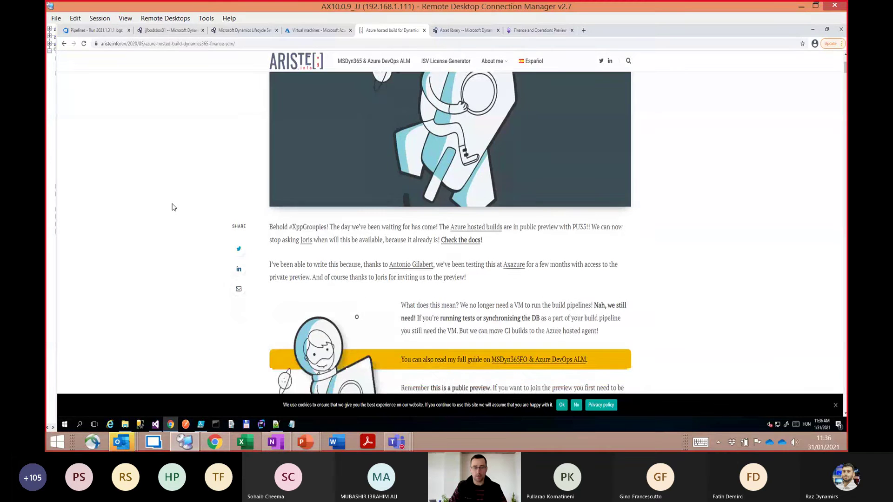
{"action": "scroll", "coordinate": [172, 208], "scroll_direction": "down", "scroll_amount": 1}
{"action": "scroll", "coordinate": [173, 208], "scroll_direction": "down", "scroll_amount": 10}
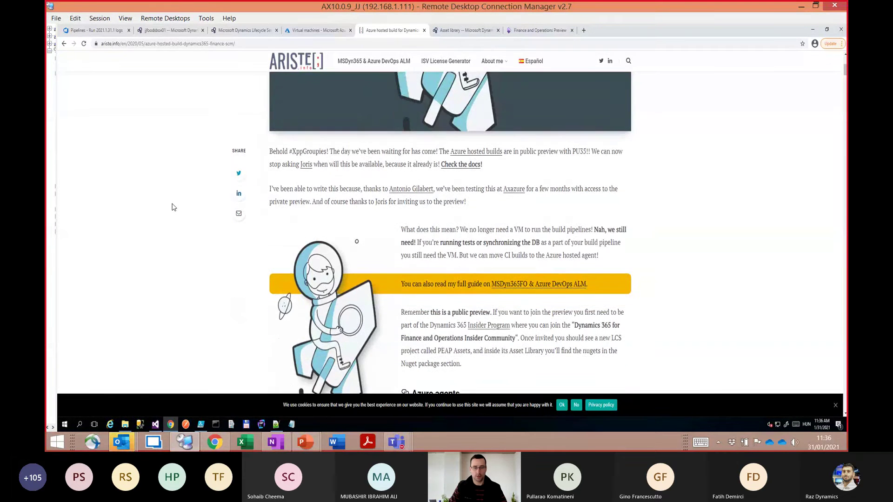
{"action": "scroll", "coordinate": [172, 208], "scroll_direction": "down", "scroll_amount": 8}
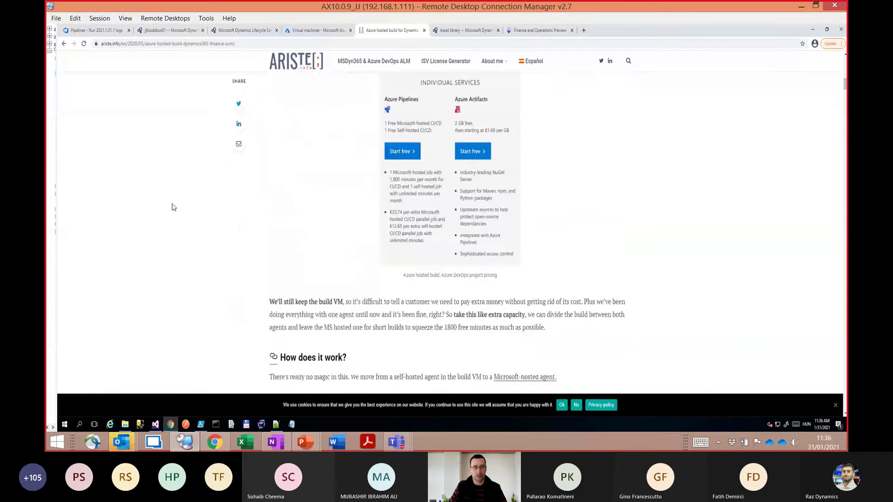
{"action": "scroll", "coordinate": [172, 207], "scroll_direction": "down", "scroll_amount": 2}
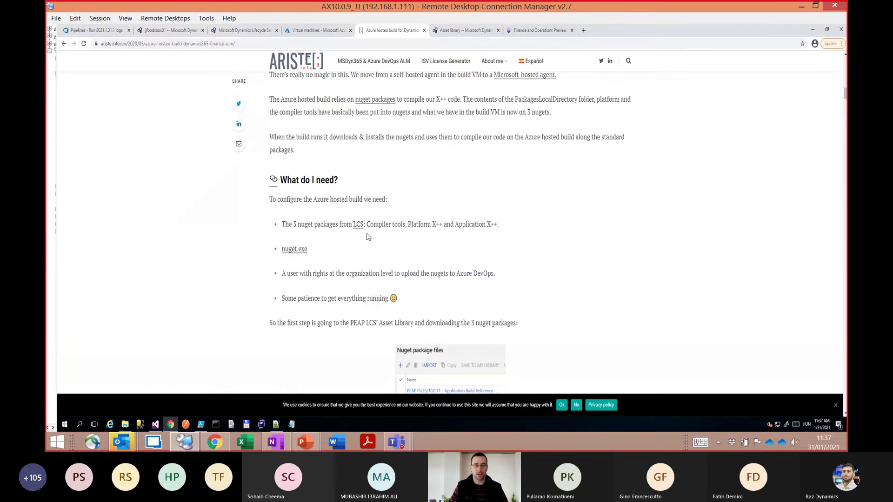
- List the NuGet packages in the Lifecycle Services shared asset library and widen the Name column to show full package names
{"action": "left_click", "coordinate": [187, 32]}
{"action": "left_click", "coordinate": [234, 31]}
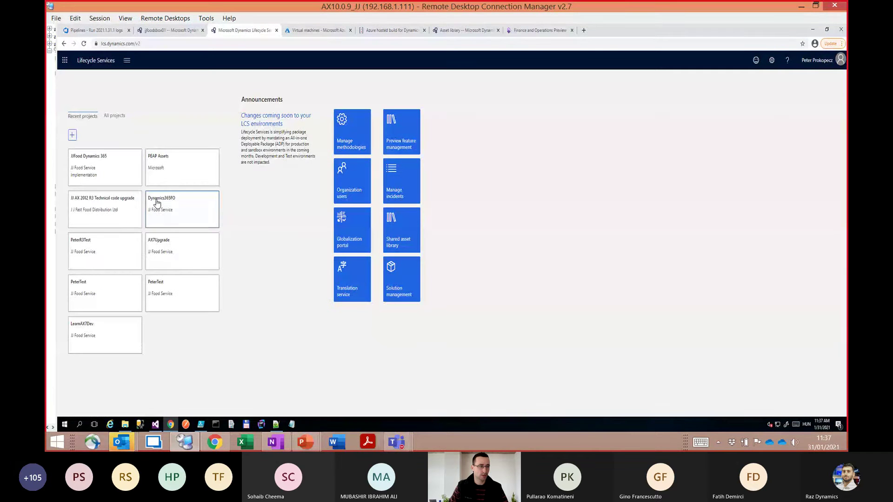
{"action": "left_click", "coordinate": [400, 239]}
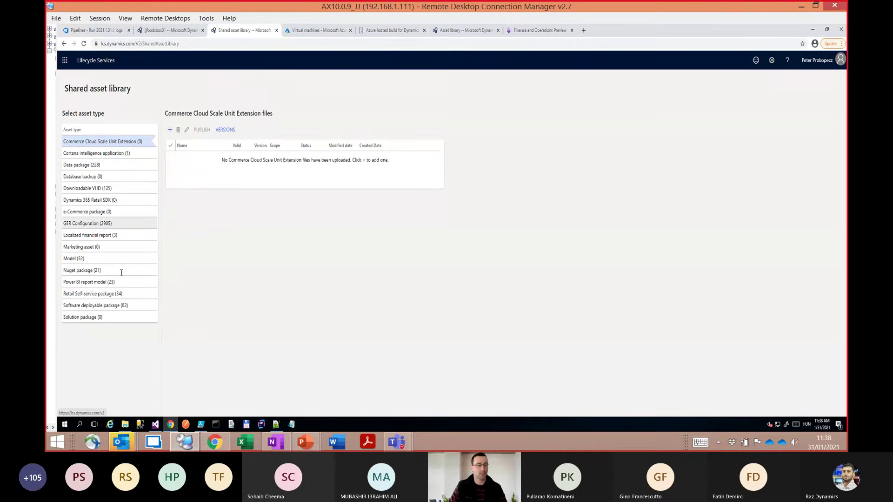
{"action": "left_click", "coordinate": [91, 270]}
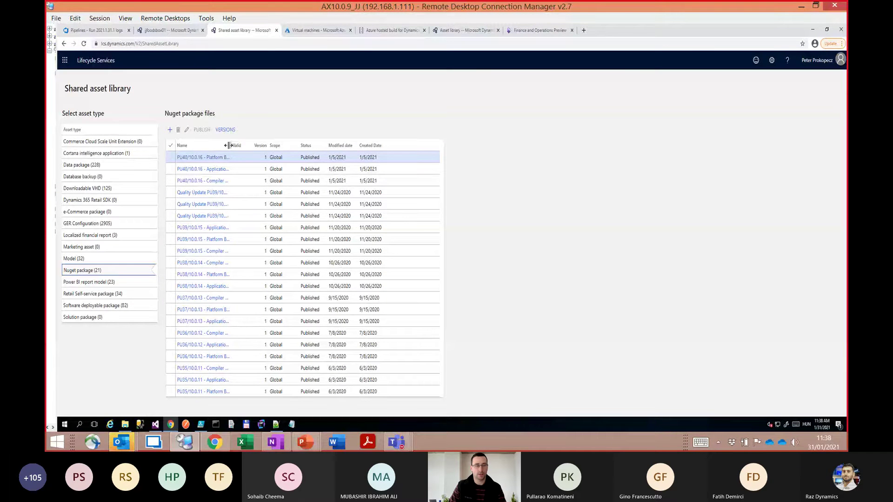
{"action": "left_click", "coordinate": [220, 157]}
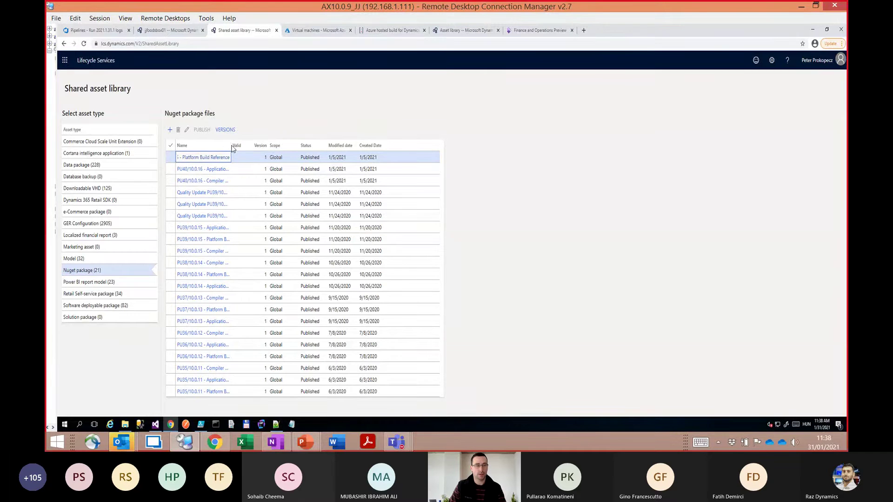
{"action": "left_click_drag", "start_coordinate": [229, 145], "coordinate": [335, 145]}
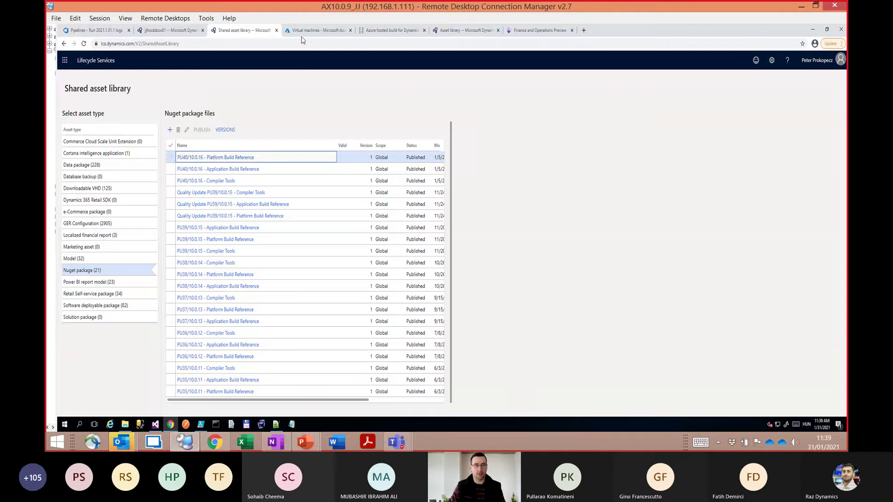
- From the Azure hosted build article, open the linked nuget.exe downloads page in a separate tab and view it
{"action": "left_click", "coordinate": [392, 31]}
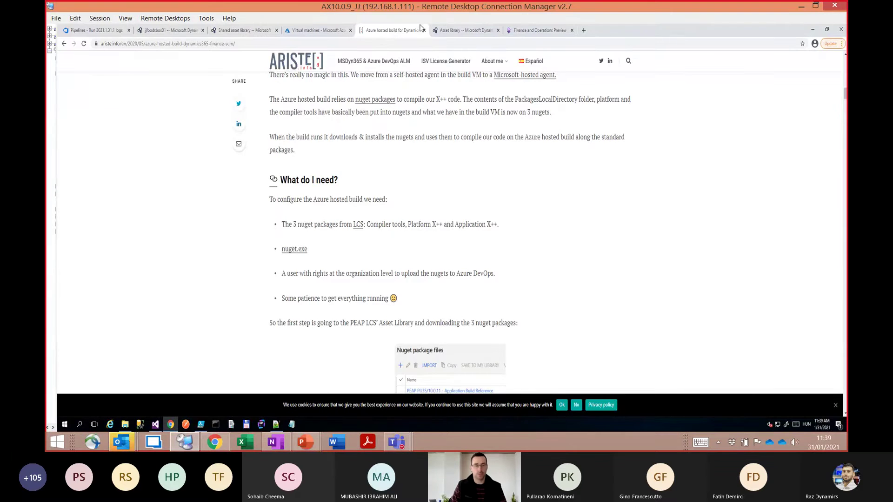
{"action": "middle_click", "coordinate": [300, 251]}
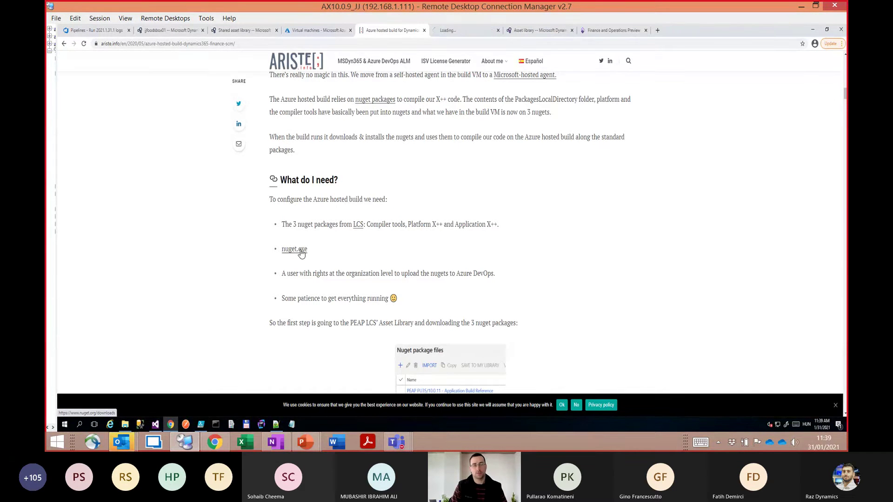
{"action": "left_click", "coordinate": [464, 32]}
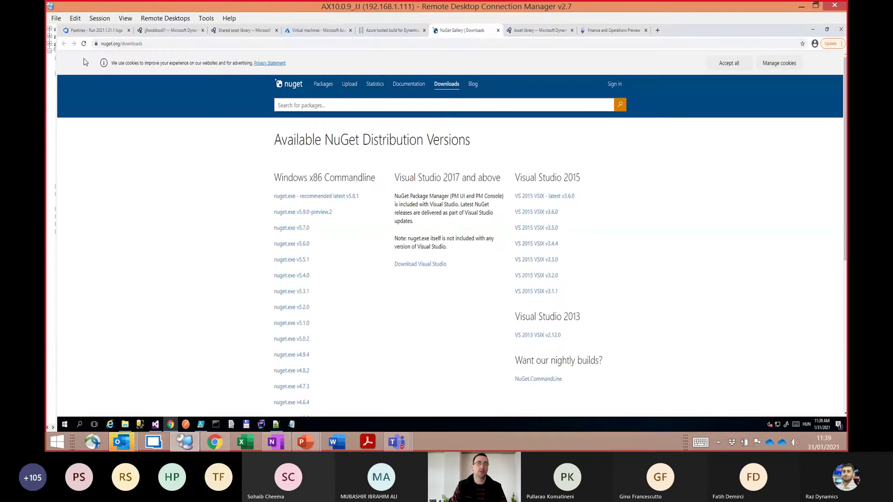
- Return to the Azure hosted build article and read the Azure DevOps artifact instructions, from creating the feed to pushing the NuGet packages
{"action": "left_click", "coordinate": [391, 32]}
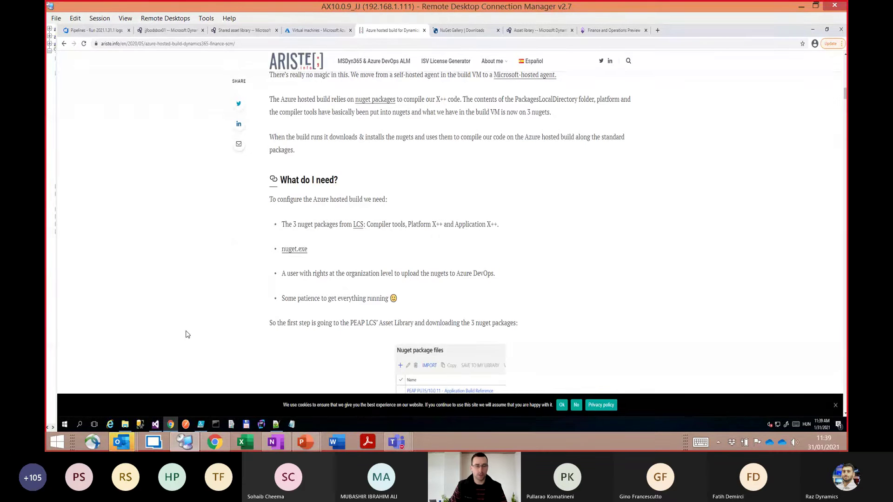
{"action": "scroll", "coordinate": [187, 334], "scroll_direction": "down", "scroll_amount": 2}
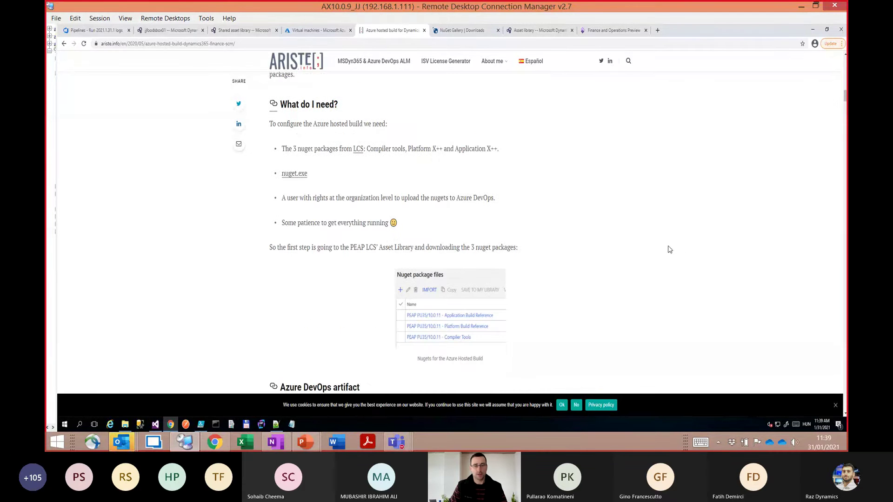
{"action": "scroll", "coordinate": [669, 252], "scroll_direction": "down", "scroll_amount": 3}
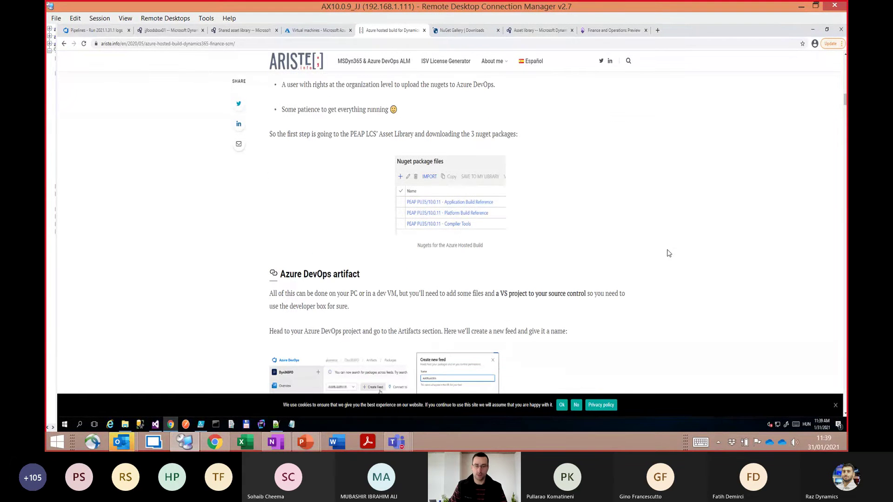
{"action": "scroll", "coordinate": [666, 254], "scroll_direction": "up", "scroll_amount": 4}
{"action": "scroll", "coordinate": [664, 253], "scroll_direction": "down", "scroll_amount": 6}
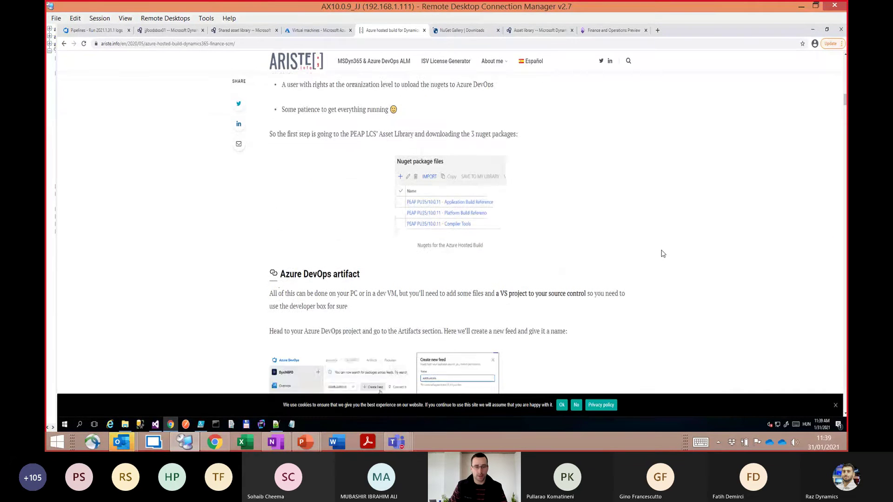
{"action": "scroll", "coordinate": [663, 253], "scroll_direction": "down", "scroll_amount": 5}
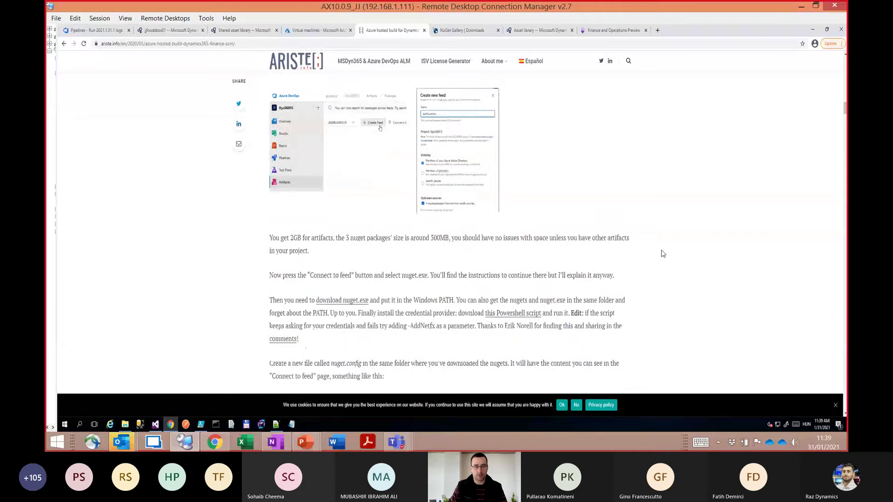
{"action": "scroll", "coordinate": [663, 253], "scroll_direction": "down", "scroll_amount": 2}
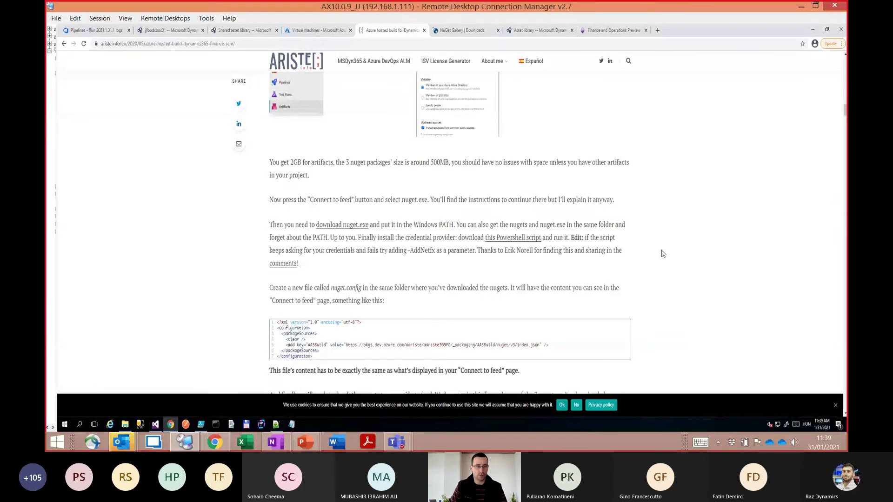
{"action": "scroll", "coordinate": [663, 253], "scroll_direction": "down", "scroll_amount": 3}
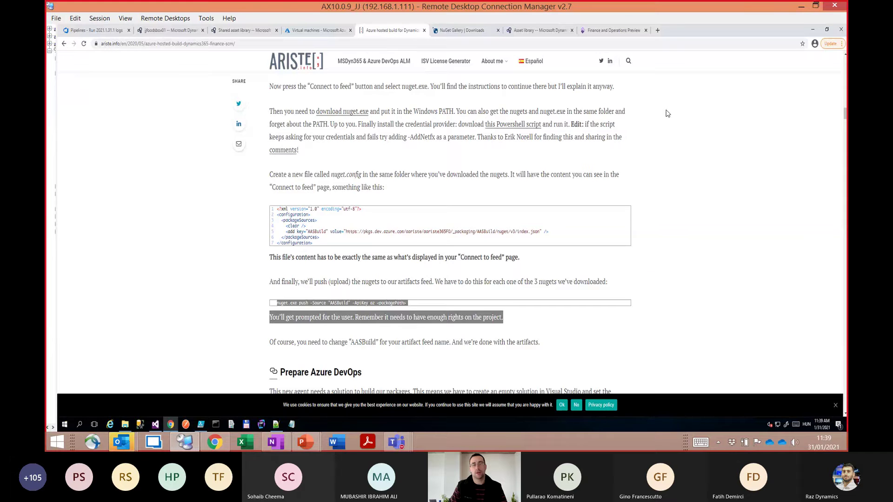
{"action": "scroll", "coordinate": [667, 113], "scroll_direction": "up", "scroll_amount": 2}
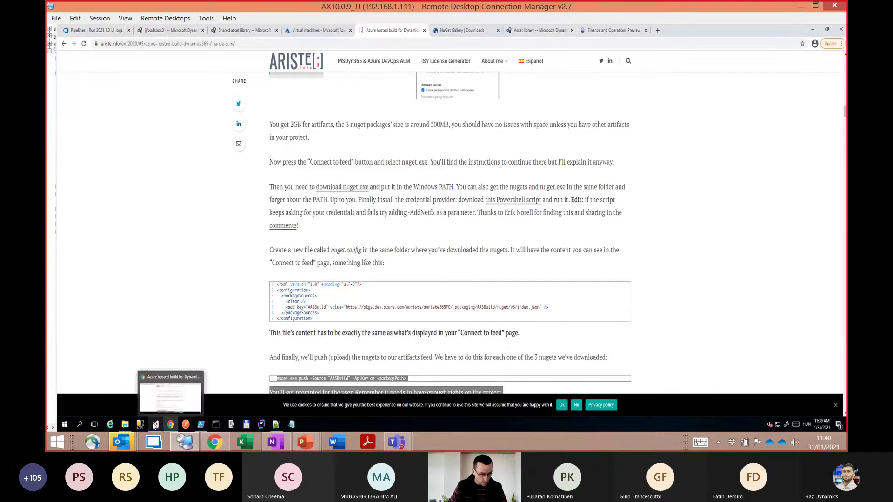
- Switch to PowerShell ISE and look through the installcredprovider.ps1 script for the Azure Artifacts credential provider
{"action": "left_click", "coordinate": [200, 424]}
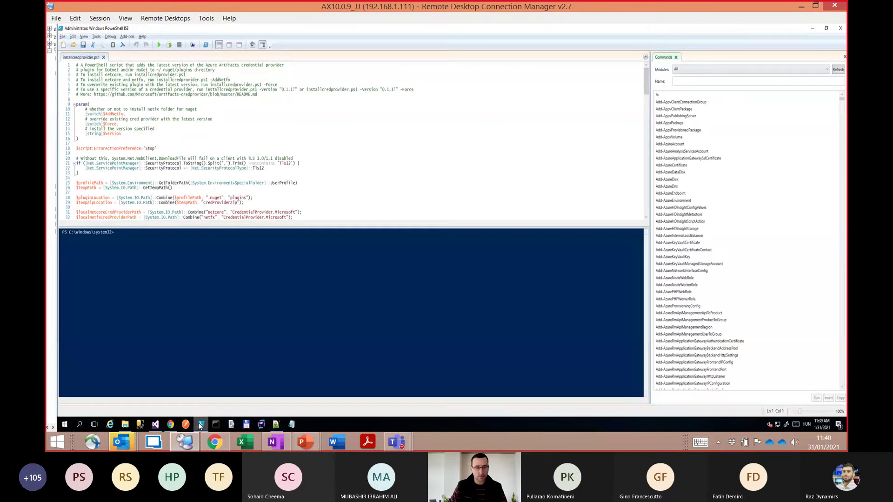
{"action": "left_click", "coordinate": [287, 144]}
{"action": "scroll", "coordinate": [287, 147], "scroll_direction": "down", "scroll_amount": 10}
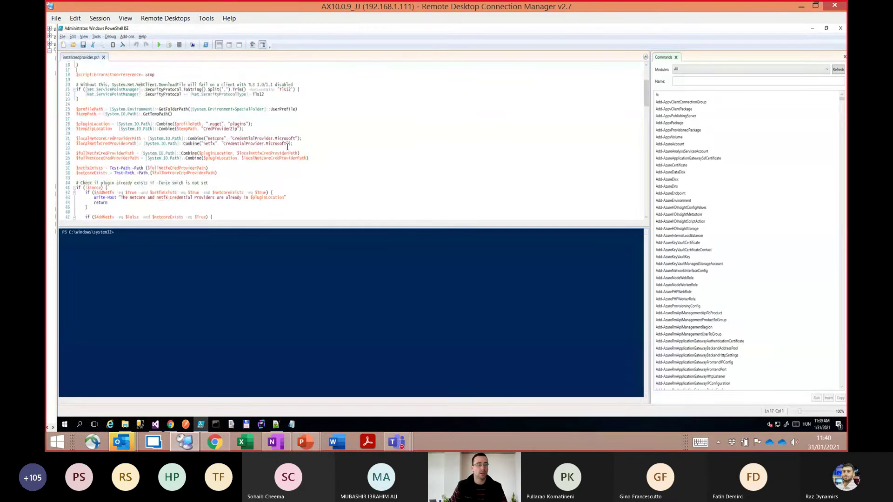
{"action": "scroll", "coordinate": [287, 147], "scroll_direction": "down", "scroll_amount": 14}
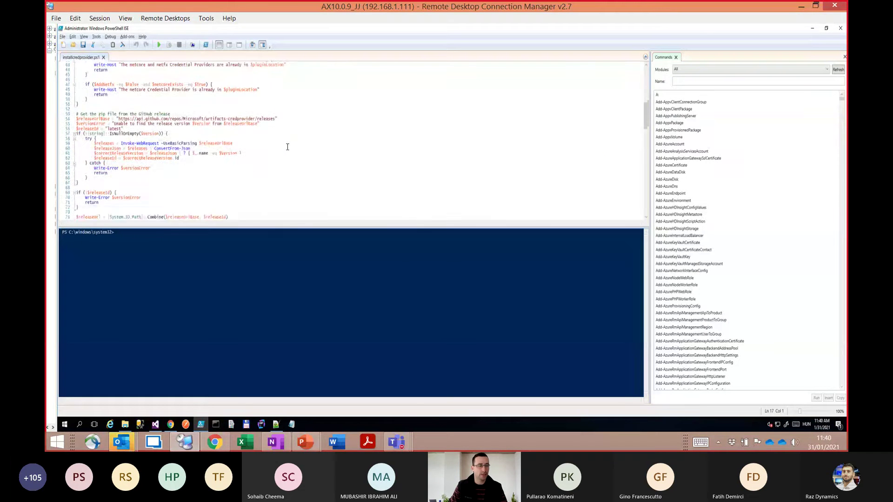
{"action": "scroll", "coordinate": [236, 171], "scroll_direction": "down", "scroll_amount": 15}
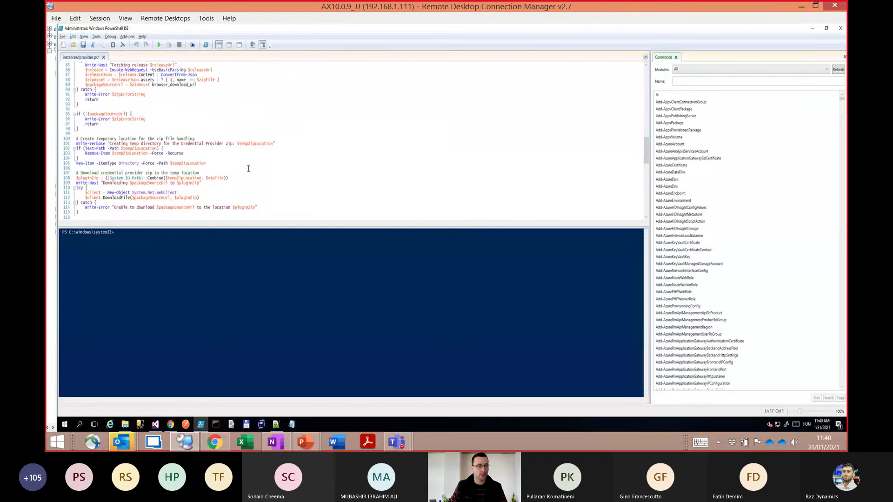
{"action": "scroll", "coordinate": [271, 162], "scroll_direction": "up", "scroll_amount": 20}
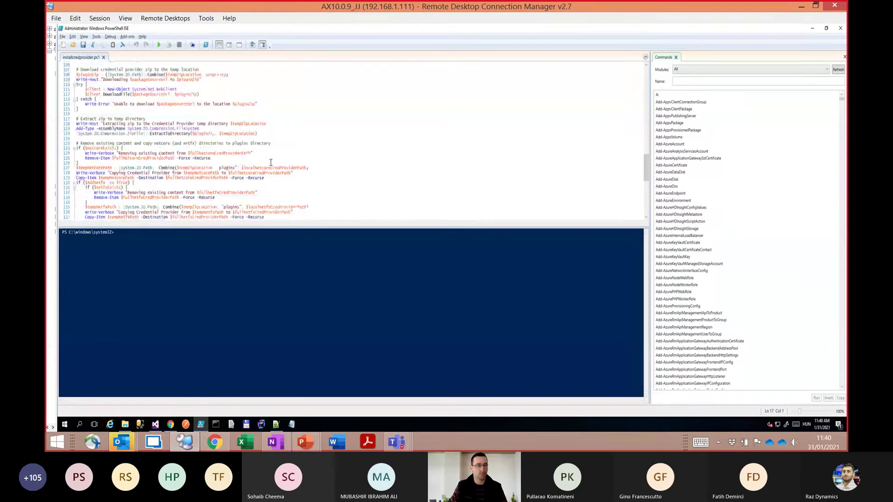
{"action": "scroll", "coordinate": [236, 126], "scroll_direction": "up", "scroll_amount": 11}
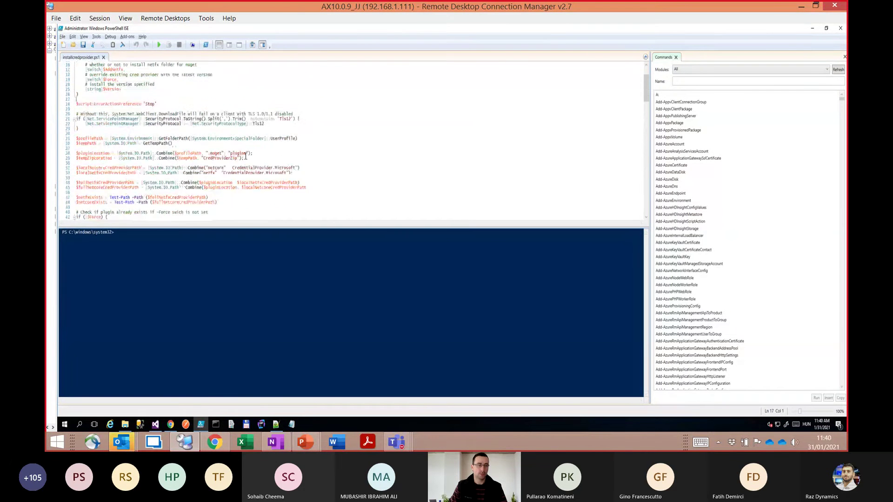
- Minimize PowerShell ISE and examine the article's nuget.config sample and nuget.exe push command
{"action": "left_click", "coordinate": [813, 29]}
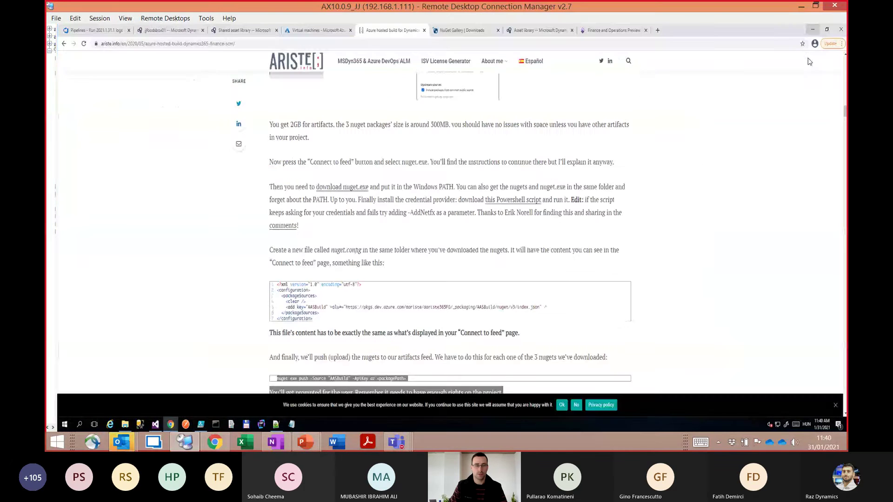
{"action": "mouse_move", "coordinate": [291, 295]}
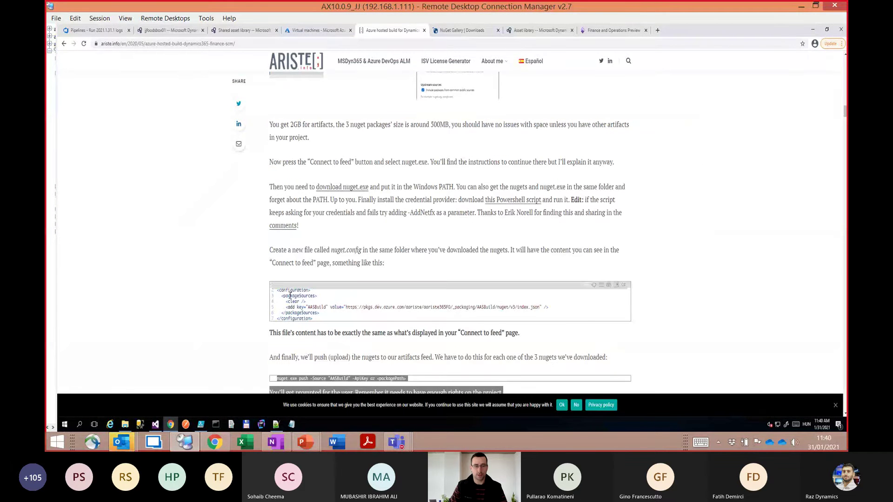
{"action": "scroll", "coordinate": [753, 321], "scroll_direction": "down", "scroll_amount": 3}
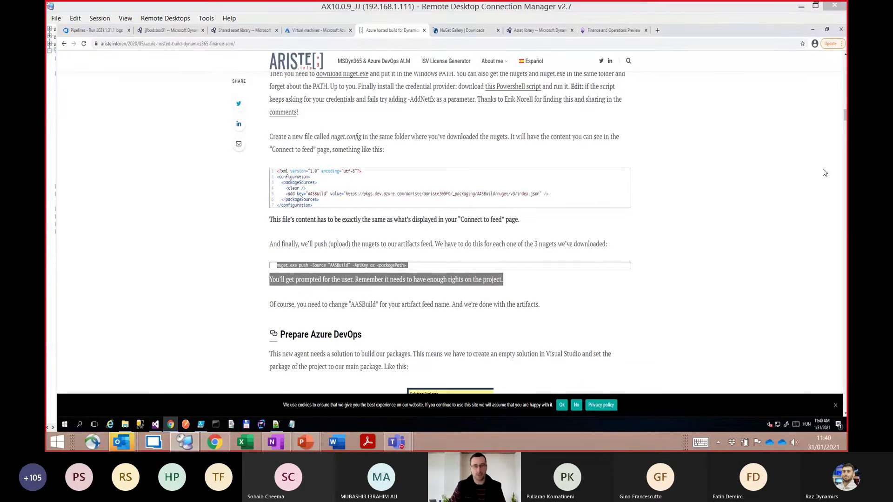
- Switch to the PowerPoint slide show and advance to the slide with the Shared asset library screenshot and hosted build links
{"action": "key", "text": "alt+Tab"}
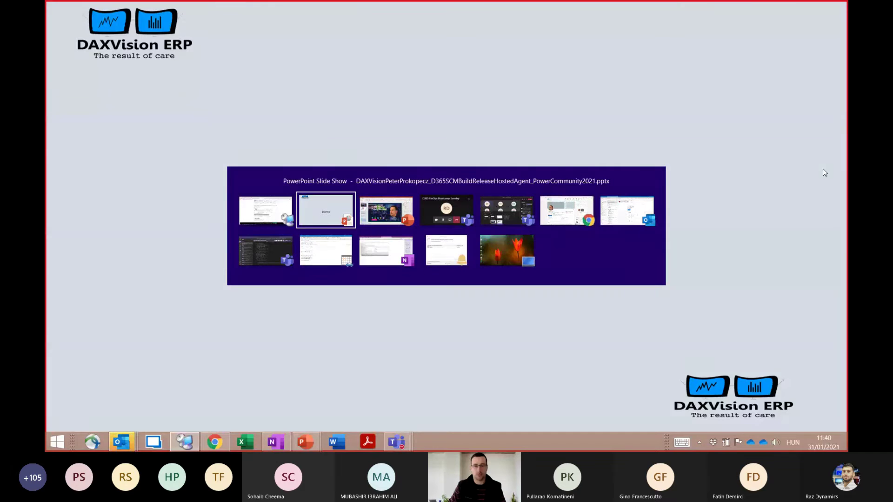
{"action": "key", "text": "Right"}
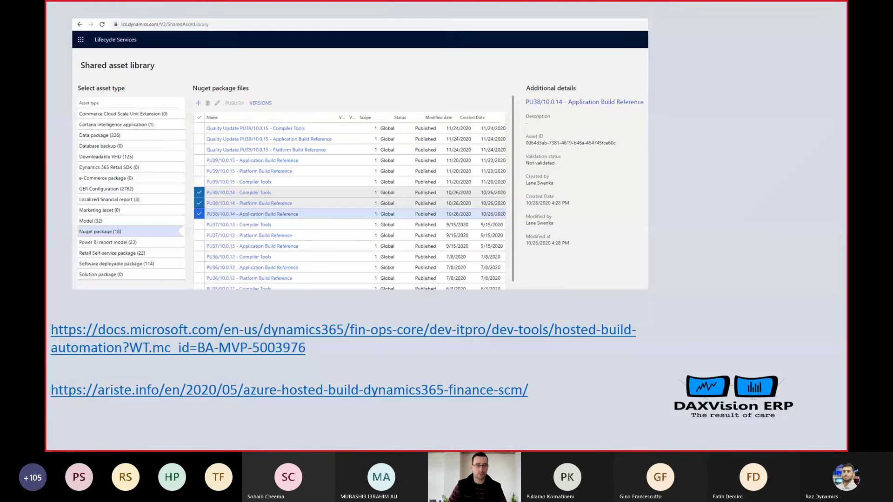